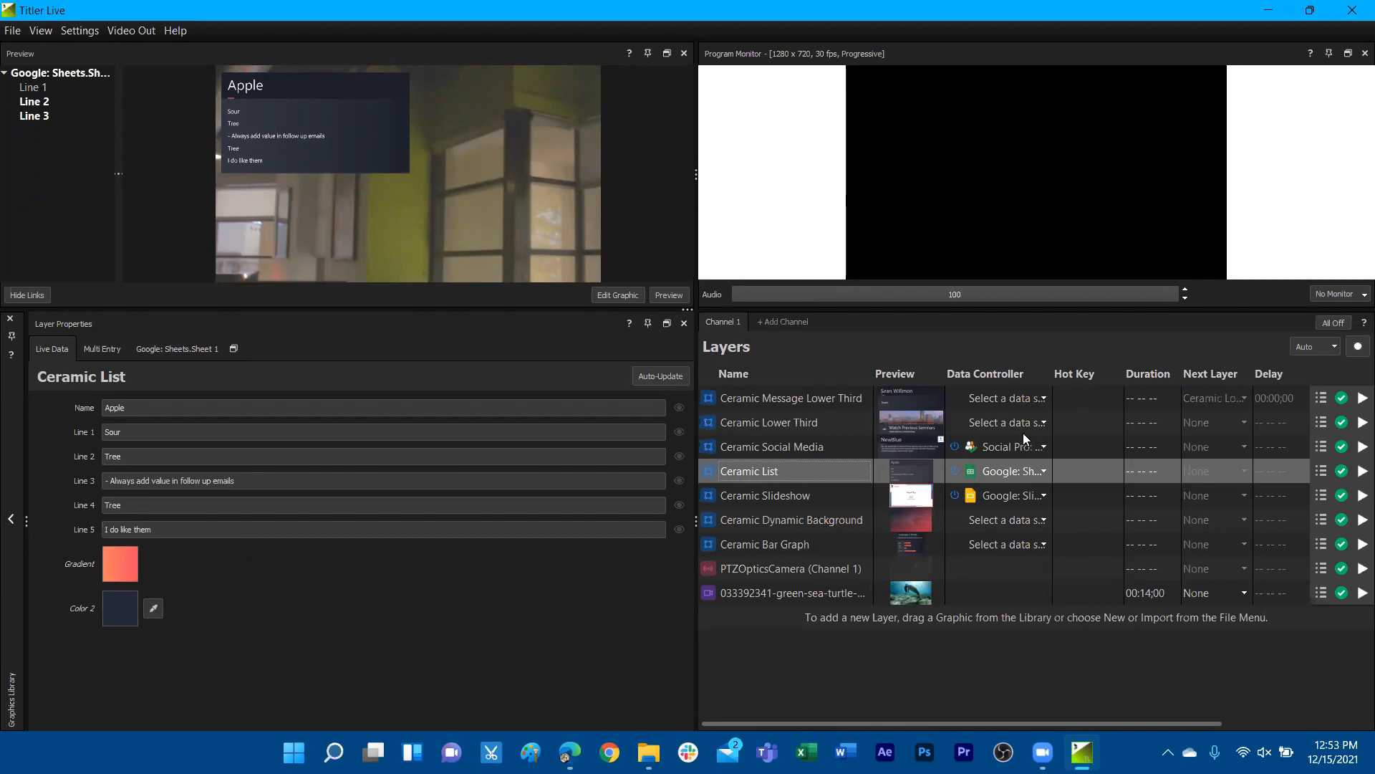
# Add a new graphic layer at the end of Channel 1's layer list
pyautogui.rightClick(987, 399)
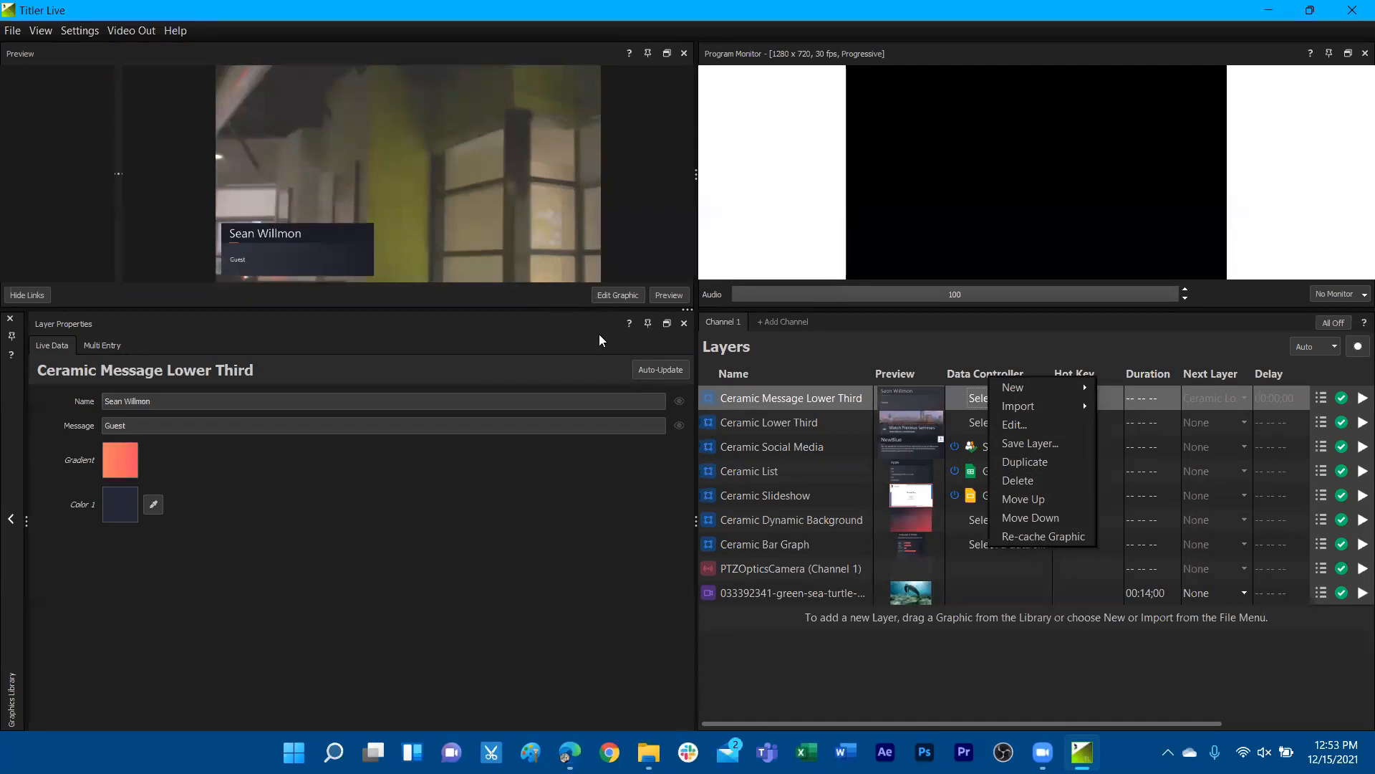
pyautogui.click(652, 519)
pyautogui.rightClick(1001, 620)
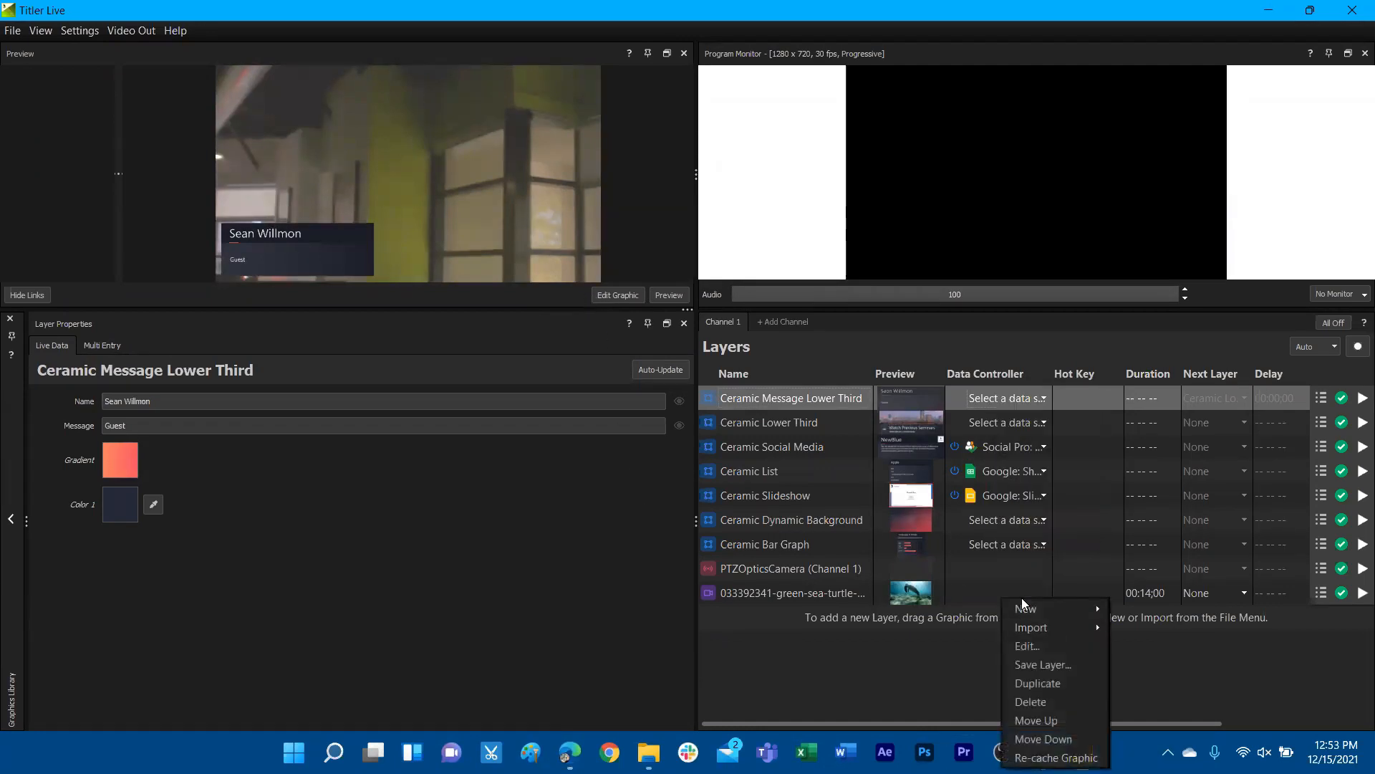
pyautogui.moveTo(1039, 609)
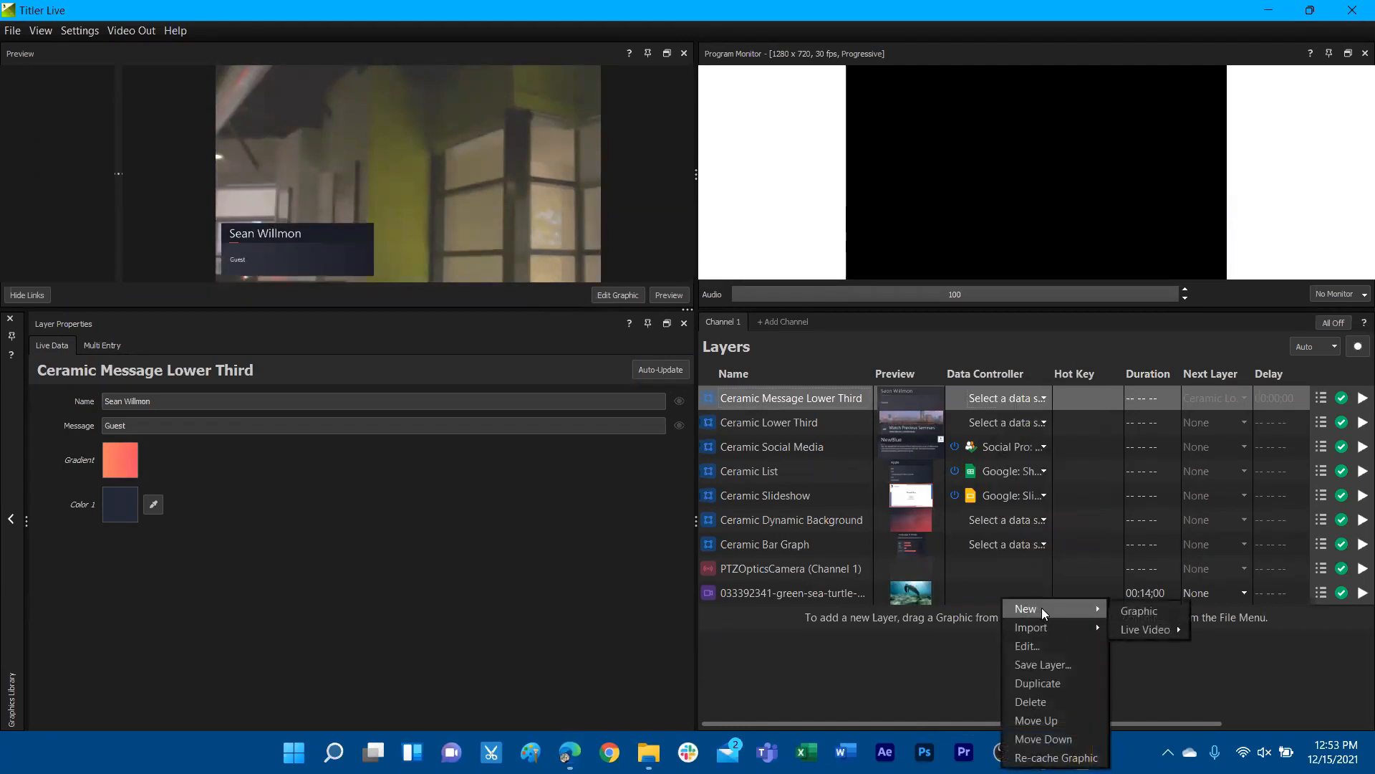
pyautogui.click(1146, 610)
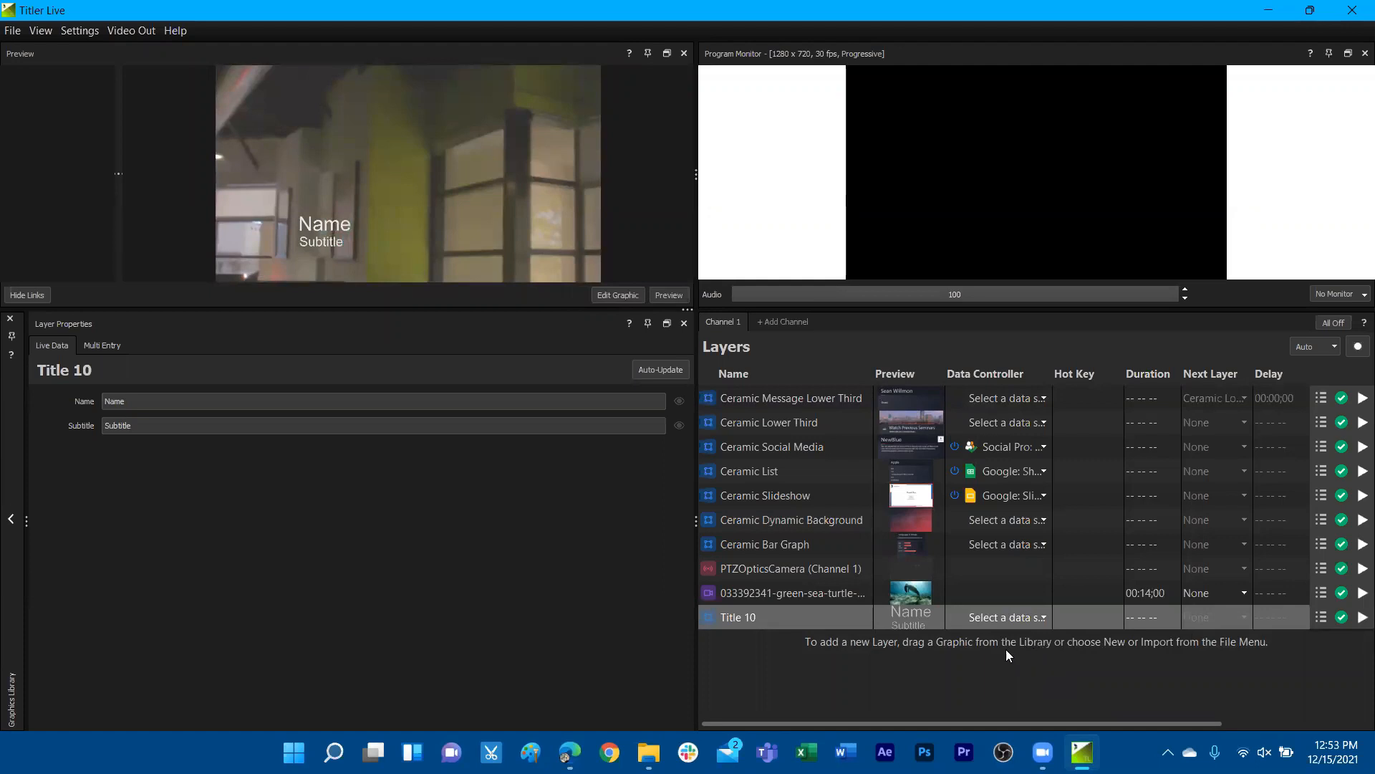
# Open the Ceramic Lower Third layer's graphic for editing in NewBlue Designer and enlarge the preview area
pyautogui.click(990, 421)
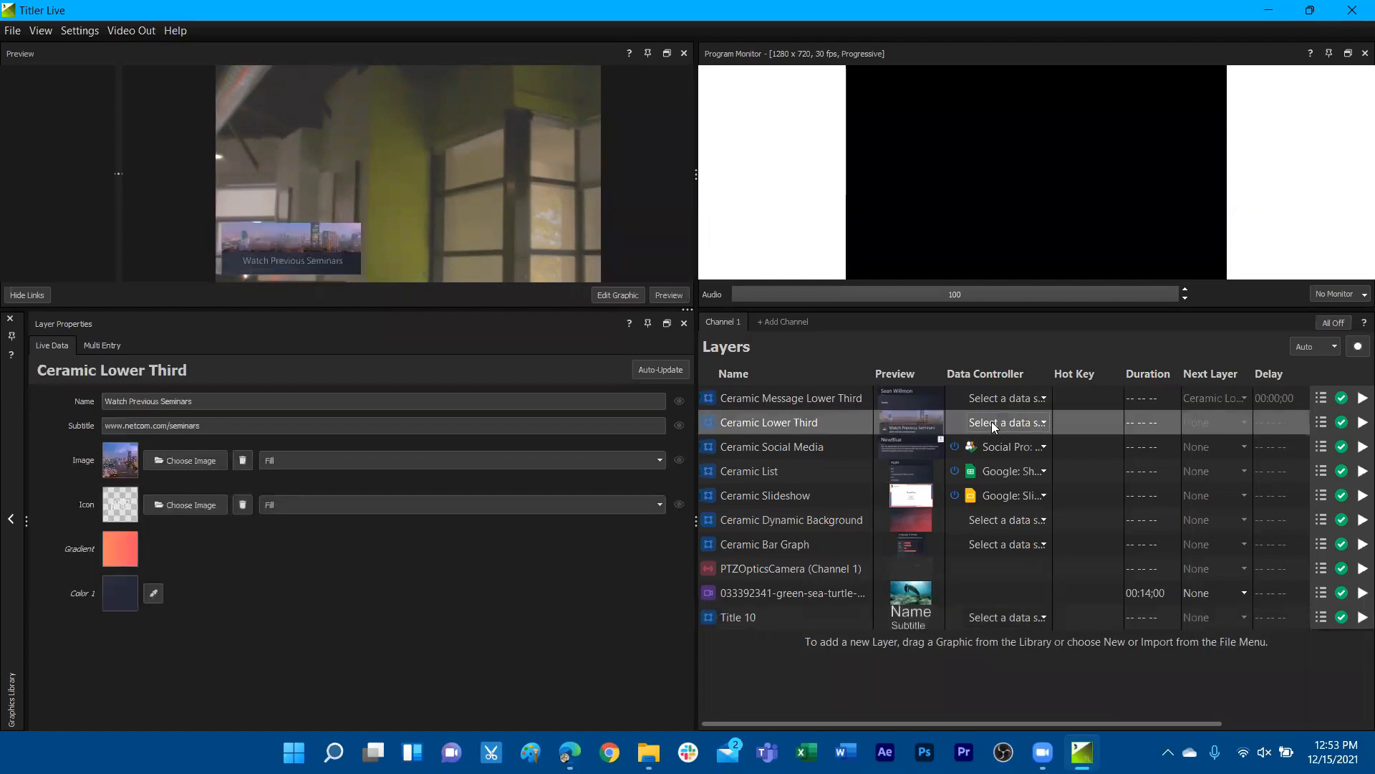
pyautogui.rightClick(1003, 421)
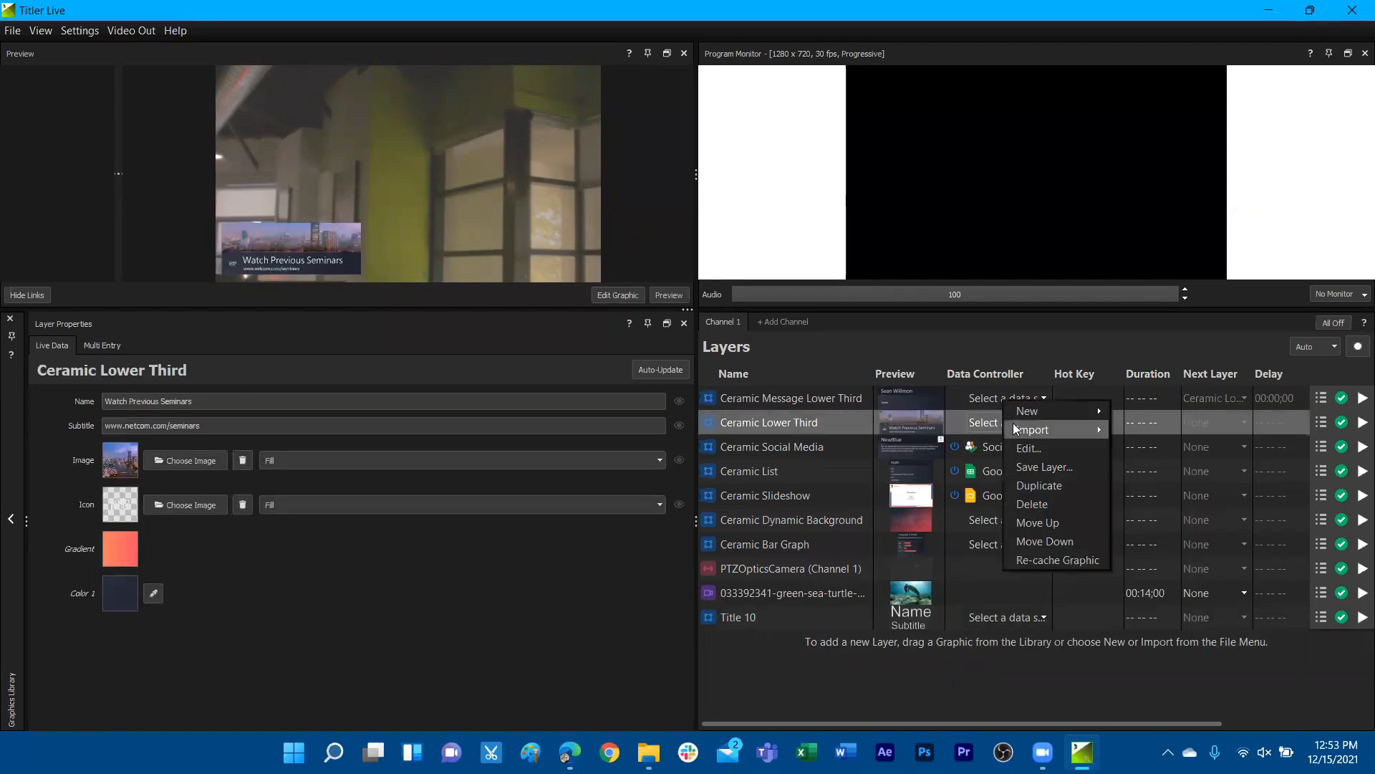
pyautogui.click(1041, 447)
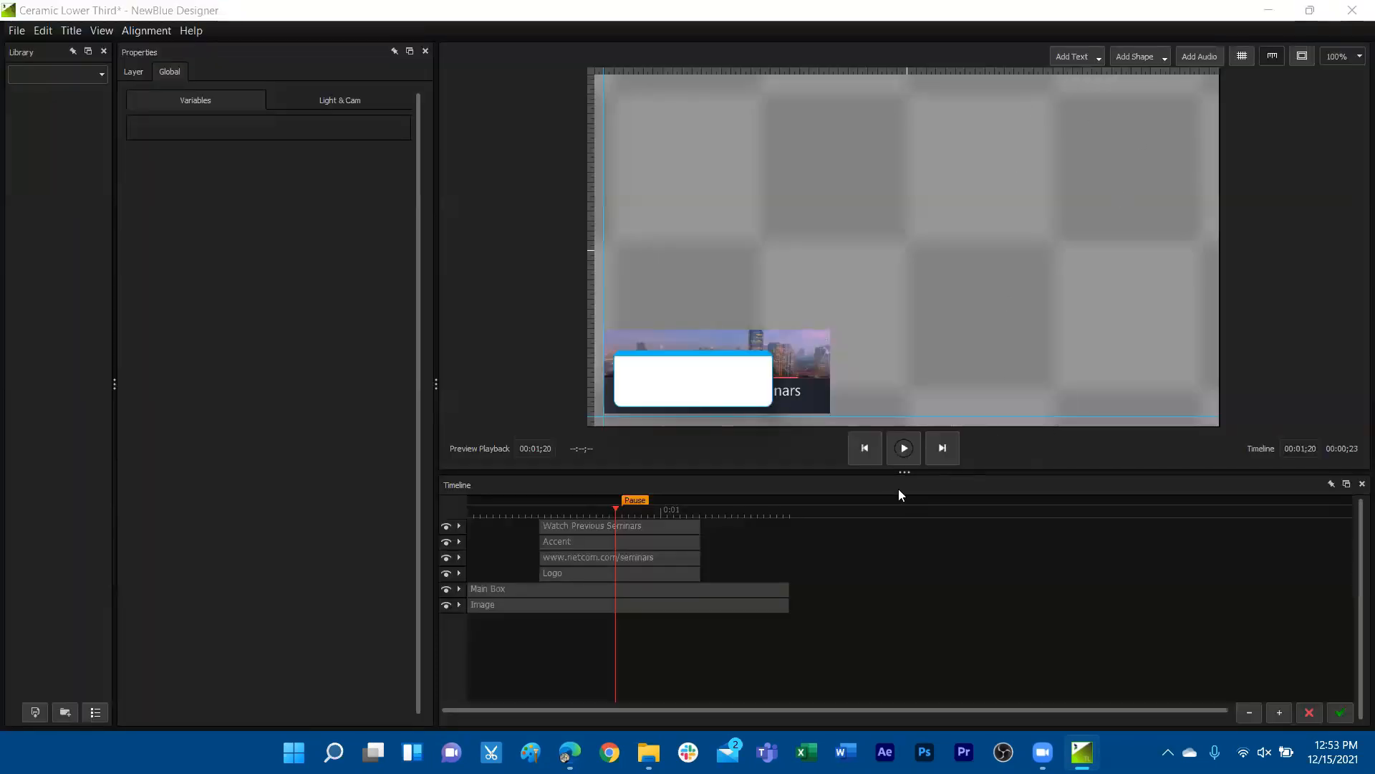
pyautogui.moveTo(902, 472); pyautogui.dragTo(909, 506)
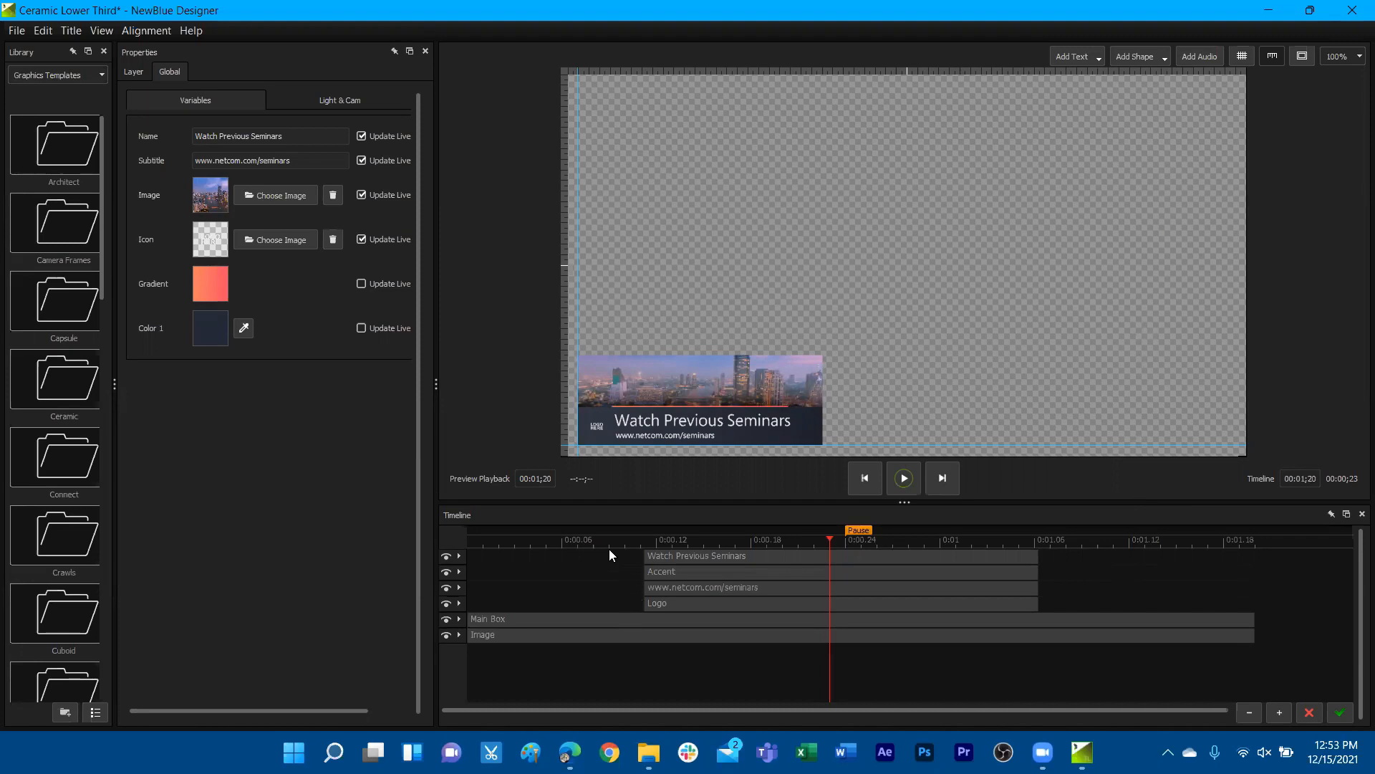
# Scrub through the lower third's full animation and examine when its title, accent and subtitle layers appear
pyautogui.moveTo(478, 543); pyautogui.dragTo(1261, 558)
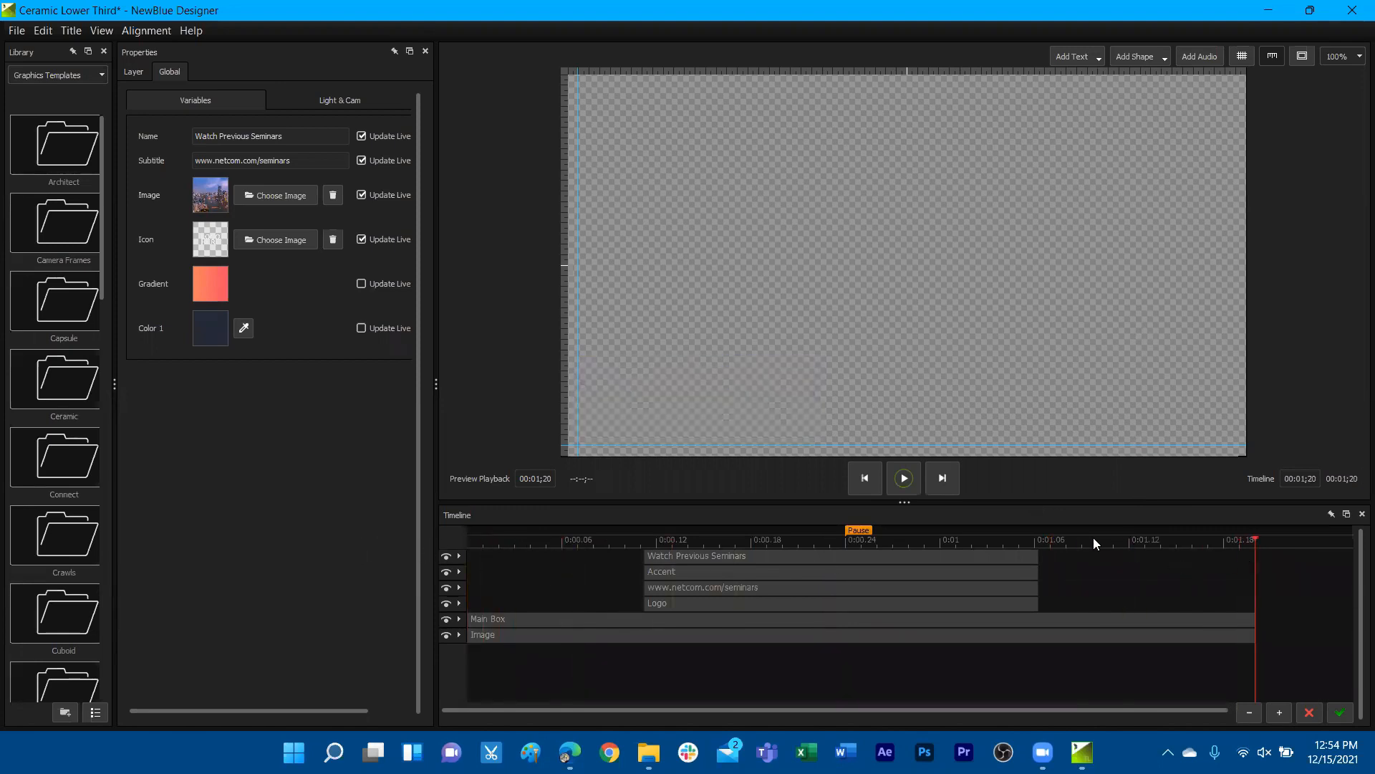
pyautogui.moveTo(758, 539); pyautogui.dragTo(831, 533)
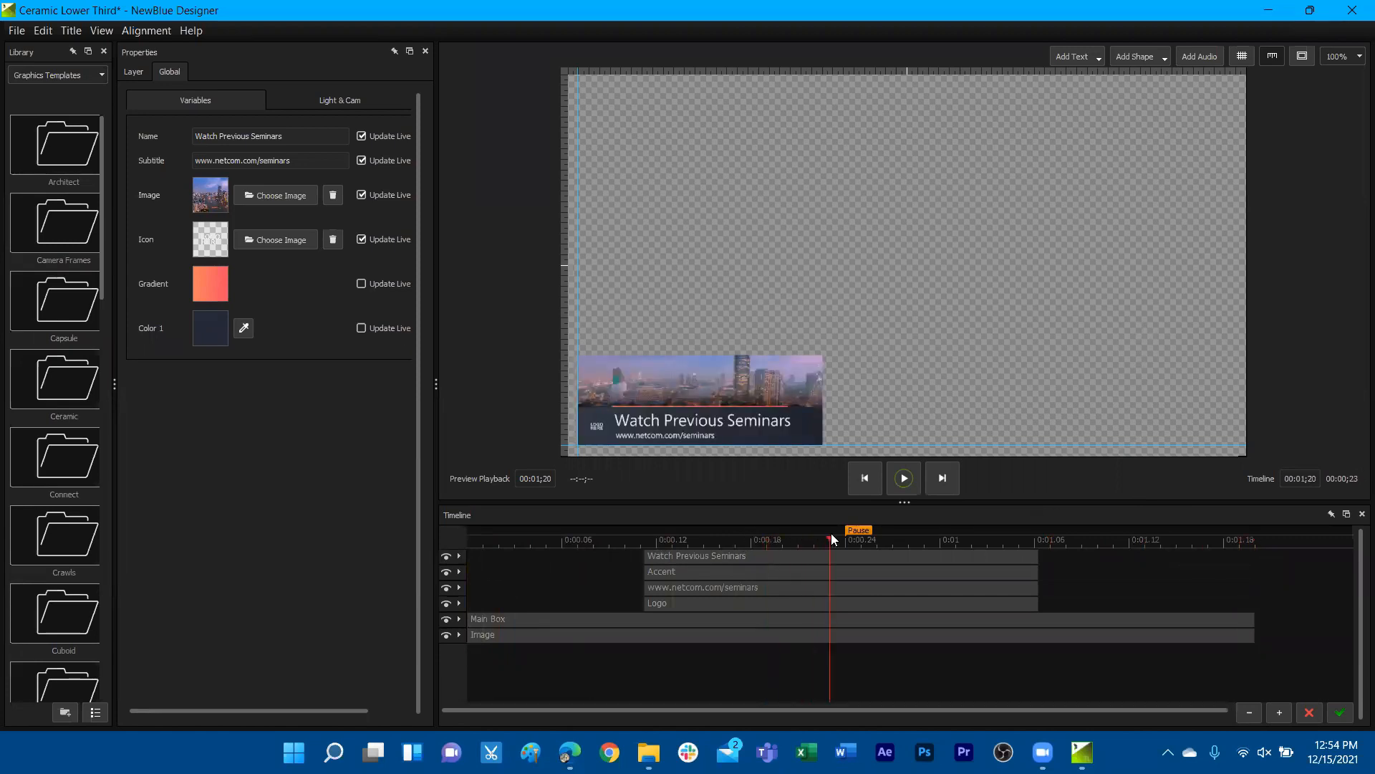
pyautogui.click(690, 556)
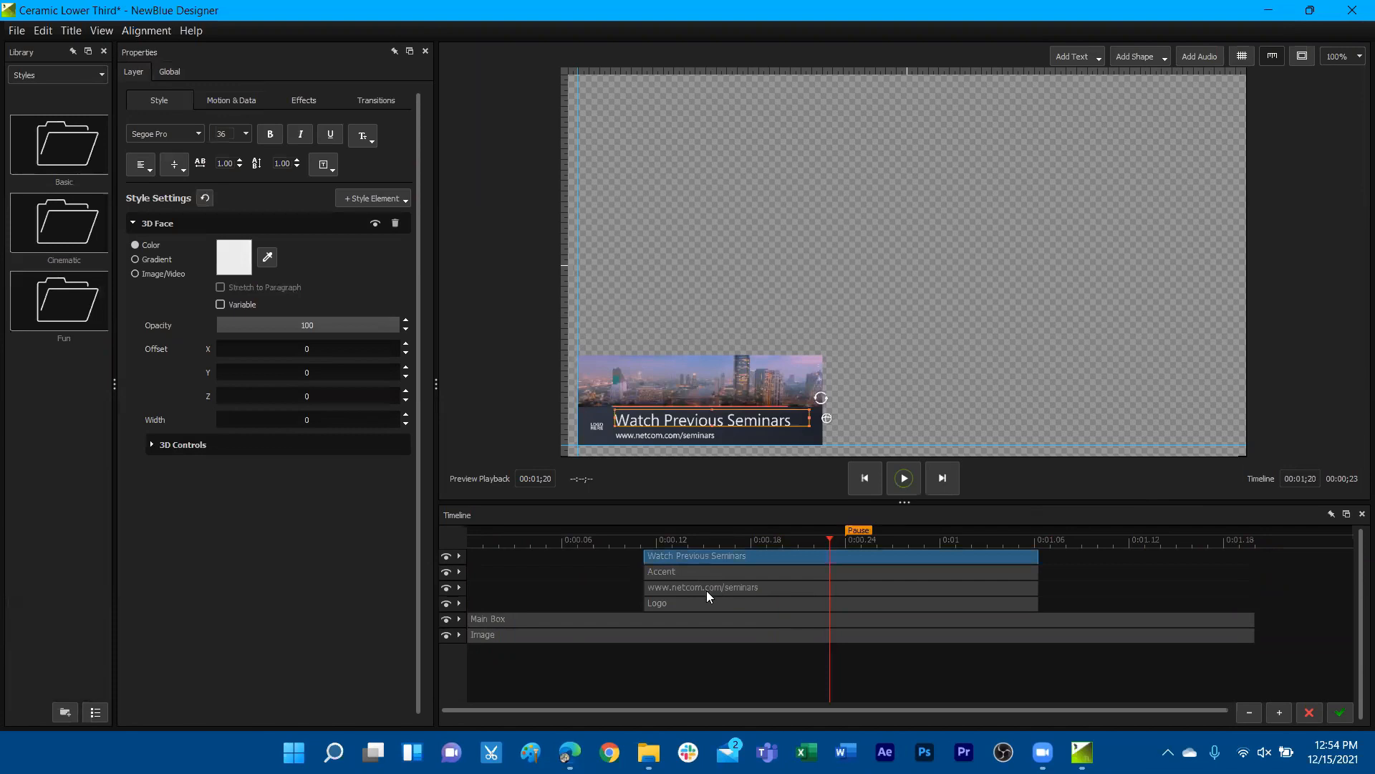
pyautogui.click(702, 573)
pyautogui.click(706, 591)
pyautogui.moveTo(615, 543); pyautogui.dragTo(645, 542)
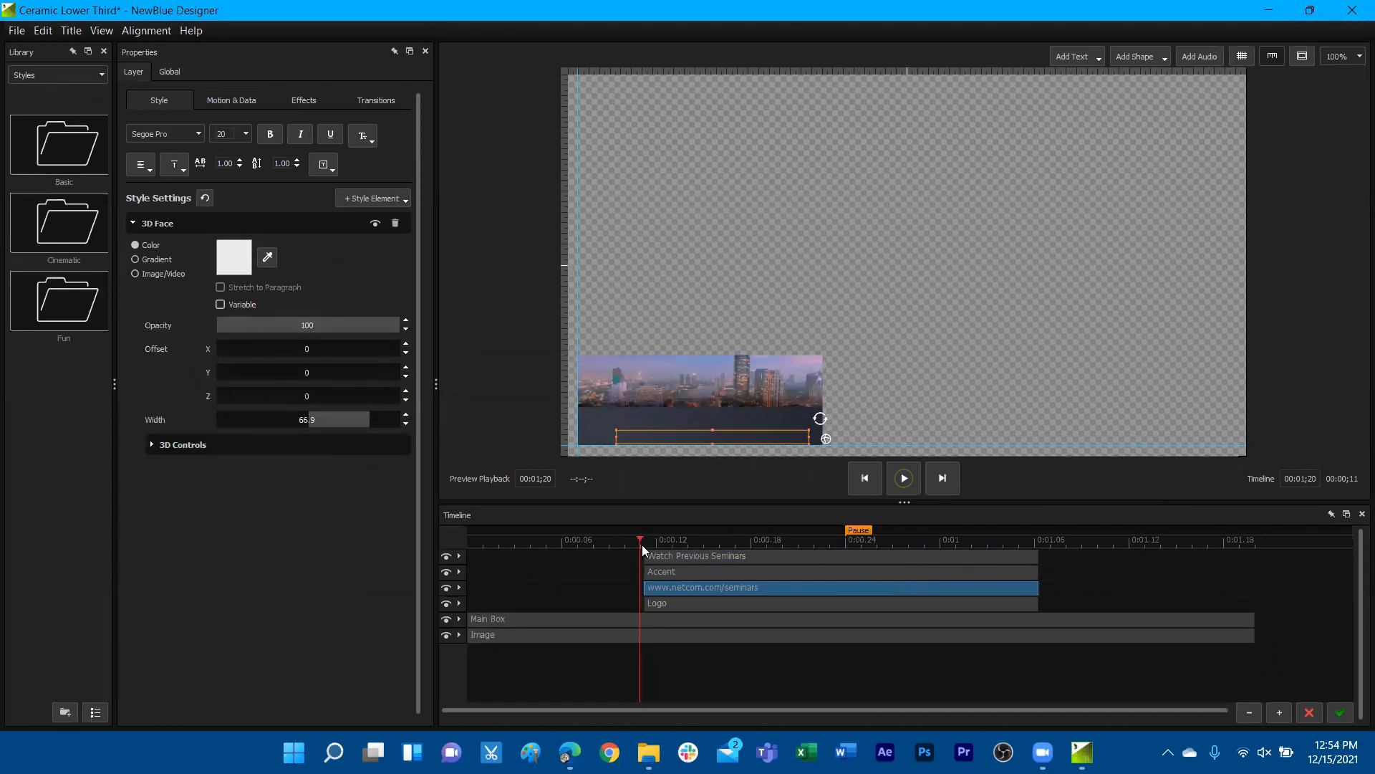
# Move the pause marker to about frame 9, before the text layers begin, and apply it to play the layer live
pyautogui.click(848, 544)
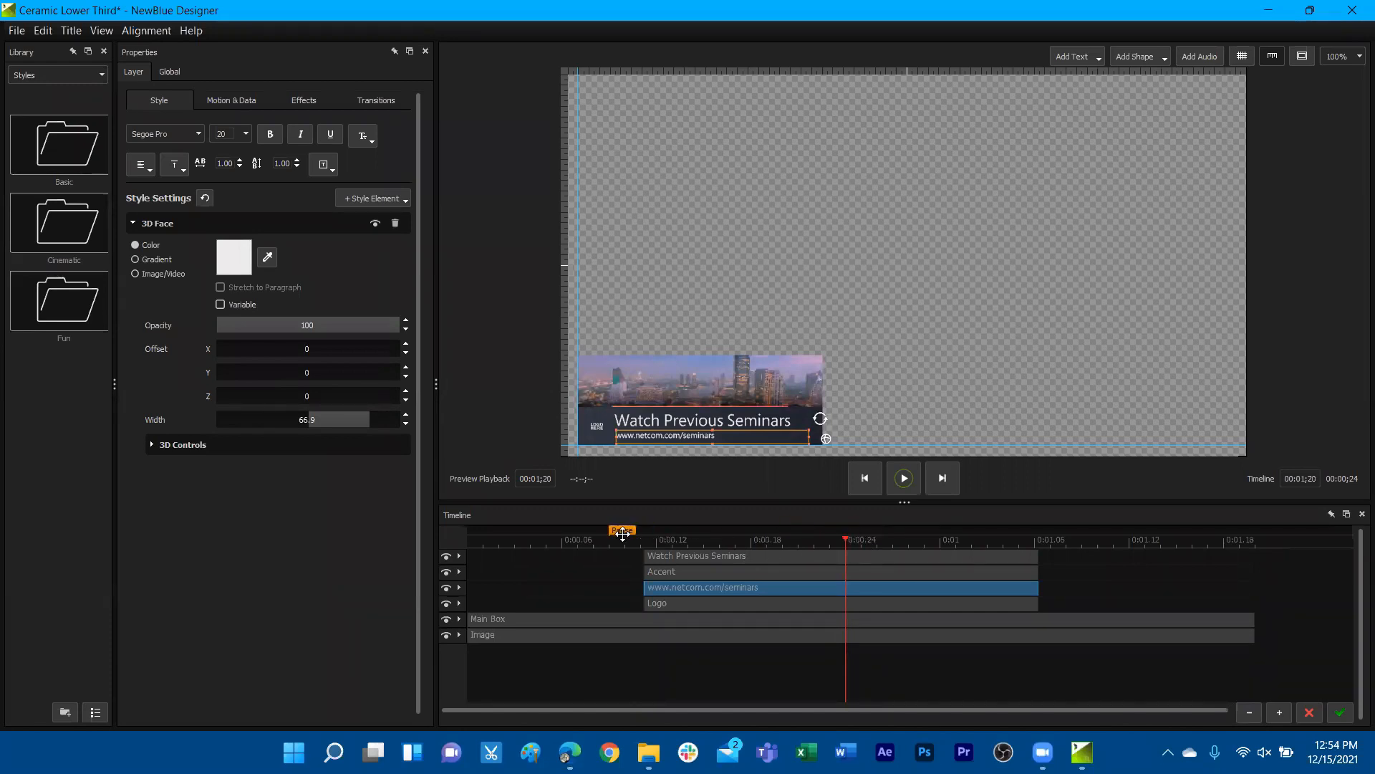
pyautogui.click(657, 544)
pyautogui.moveTo(647, 547); pyautogui.dragTo(615, 546)
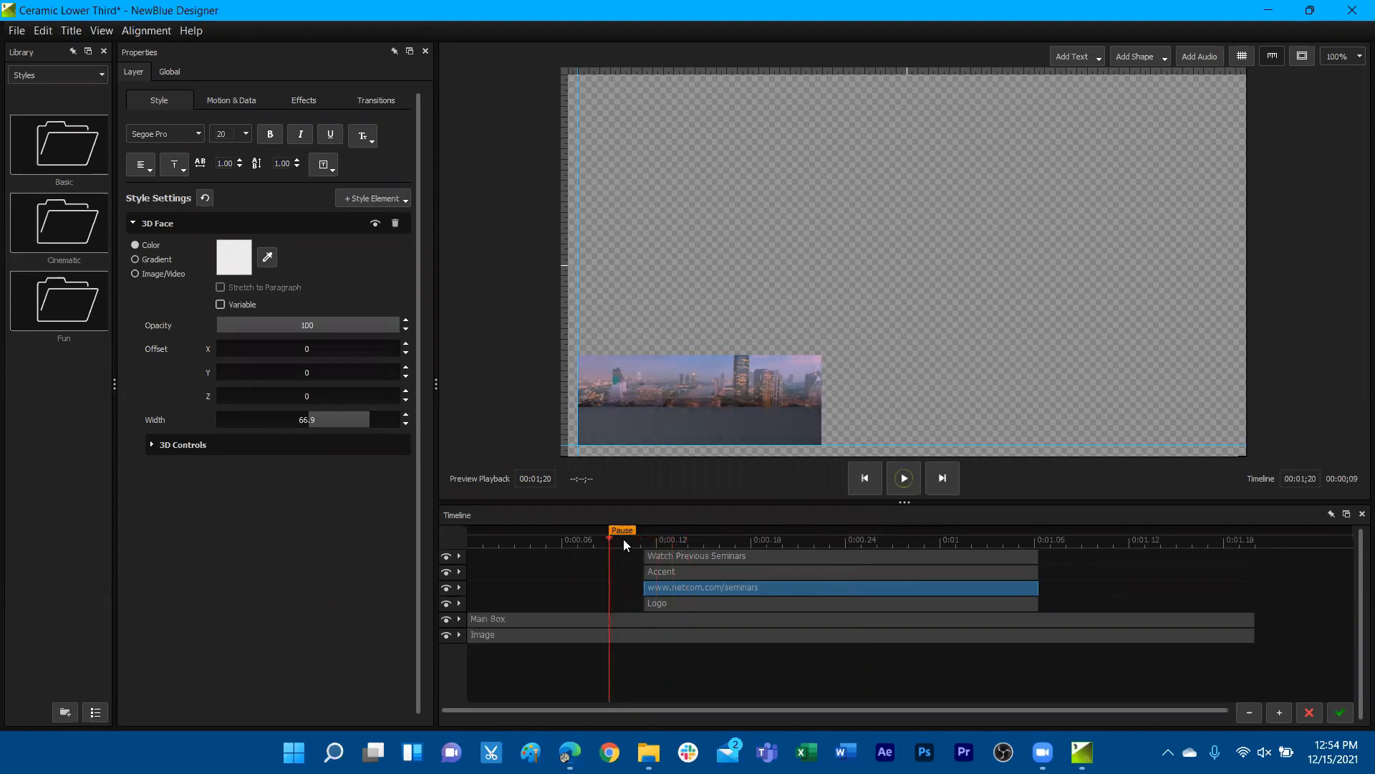
pyautogui.click(1338, 712)
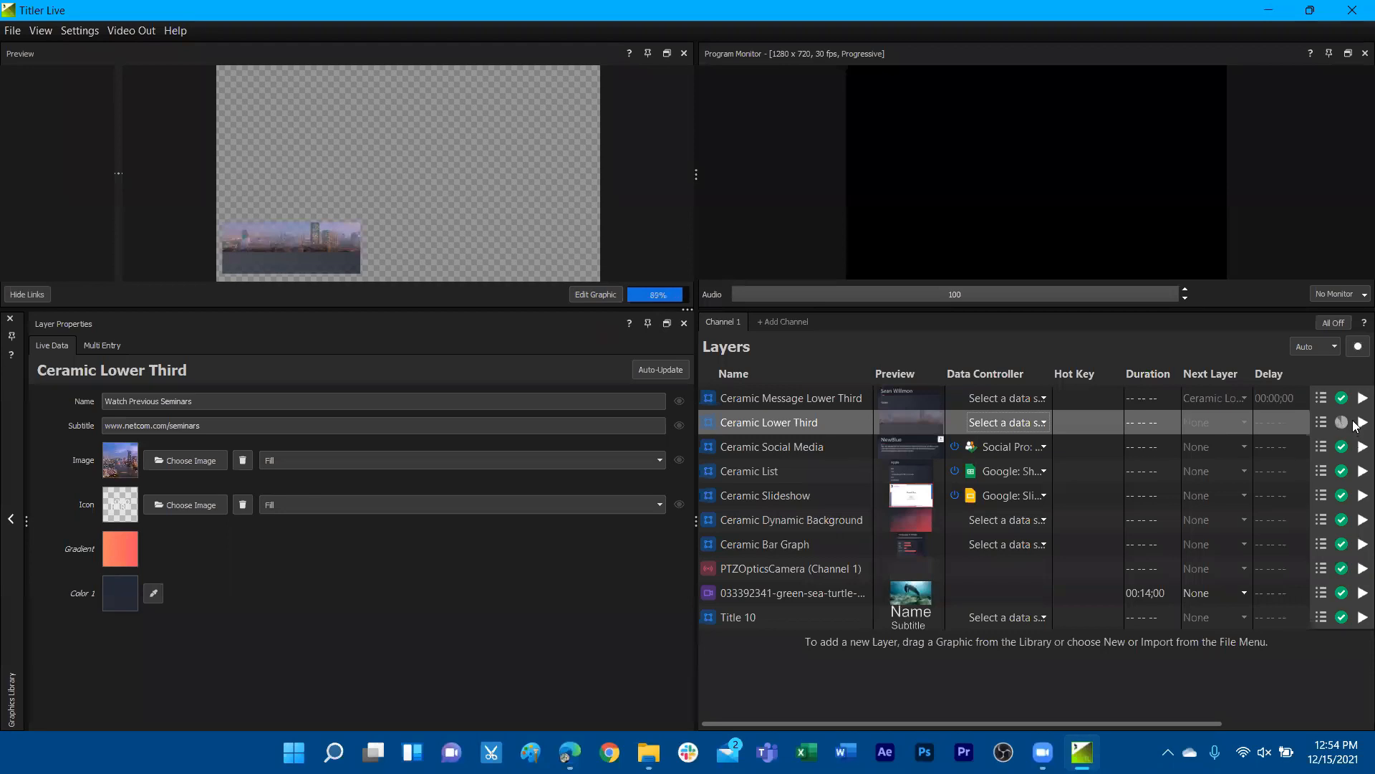
pyautogui.click(1356, 423)
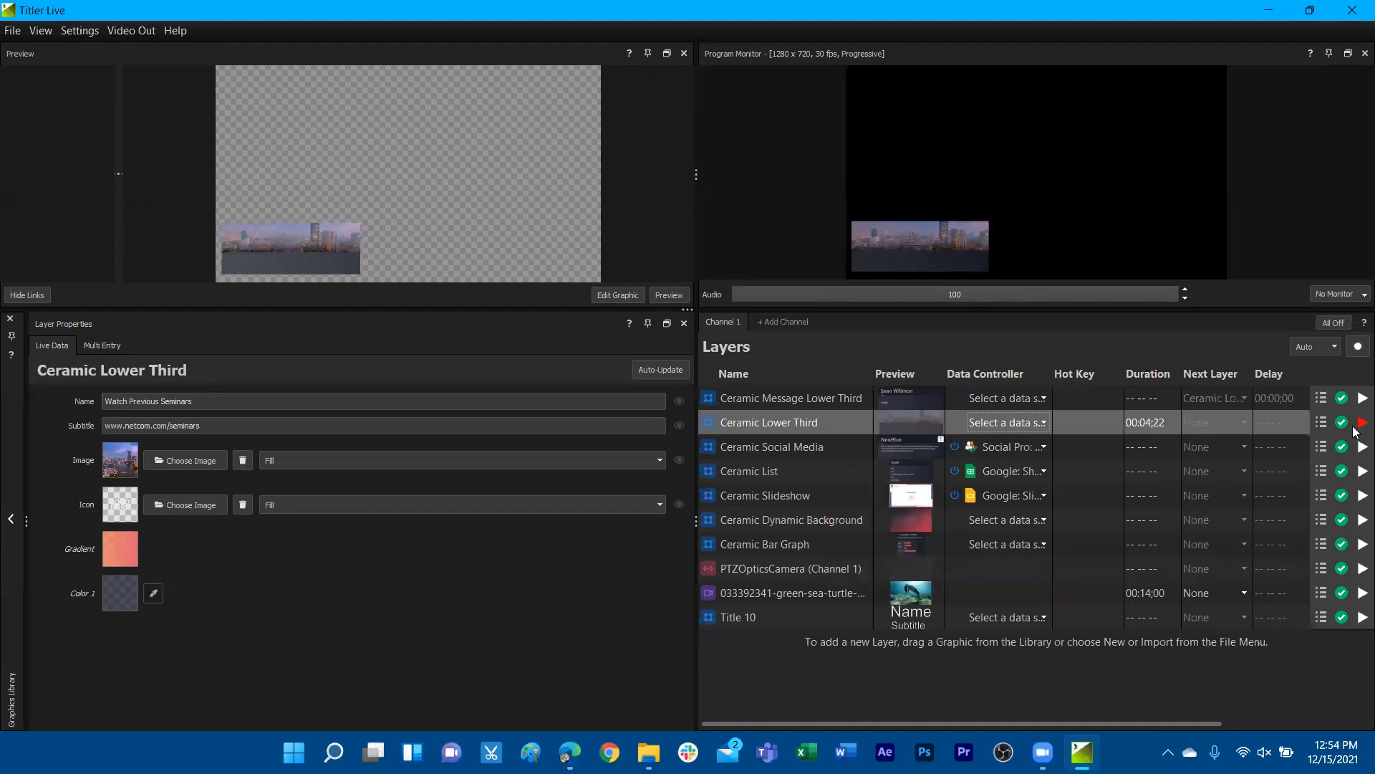
# Reopen the Ceramic Lower Third graphic and move the pause marker to about frame 25, after the text has appeared
pyautogui.rightClick(1033, 422)
pyautogui.click(1059, 446)
pyautogui.moveTo(619, 533); pyautogui.dragTo(863, 529)
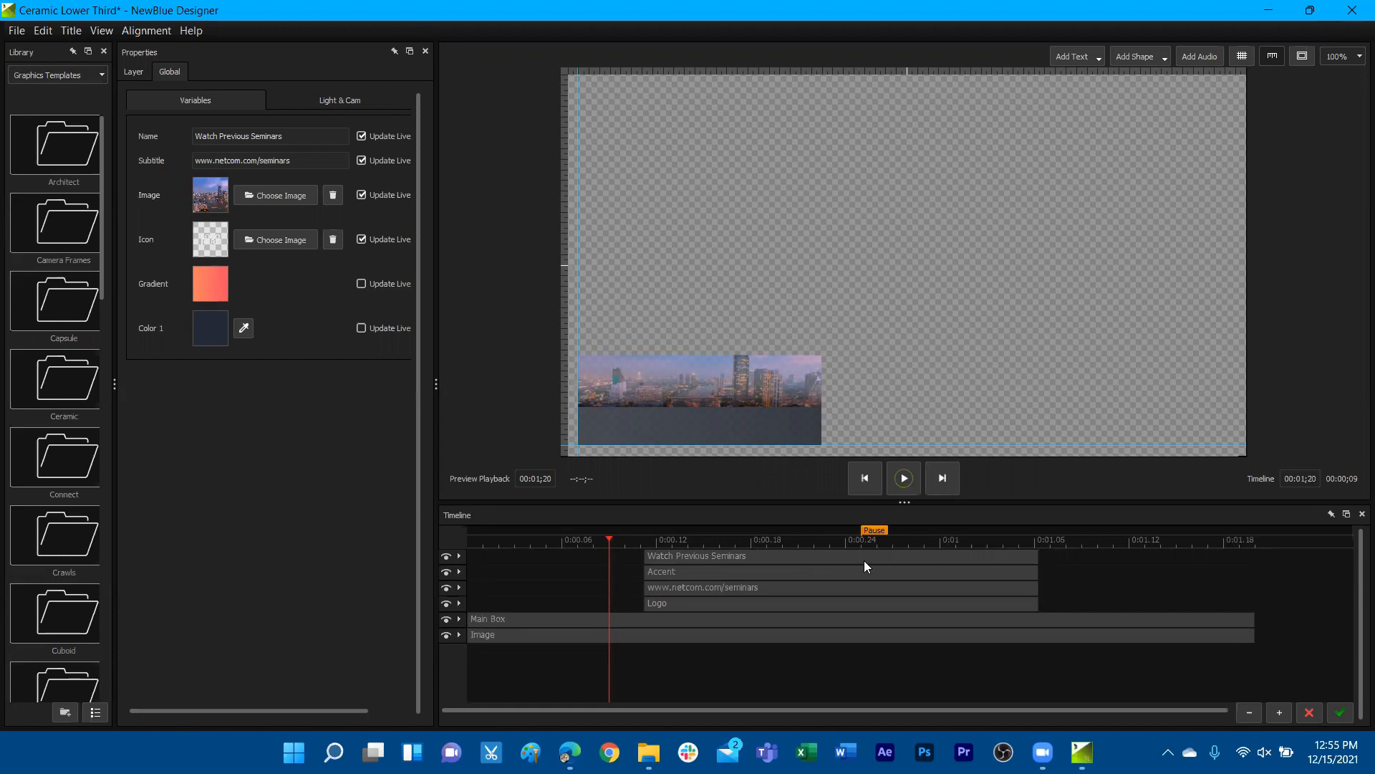
# Place the playhead at the pause marker and expand the Accent layer to examine its transitions
pyautogui.moveTo(824, 543); pyautogui.dragTo(854, 543)
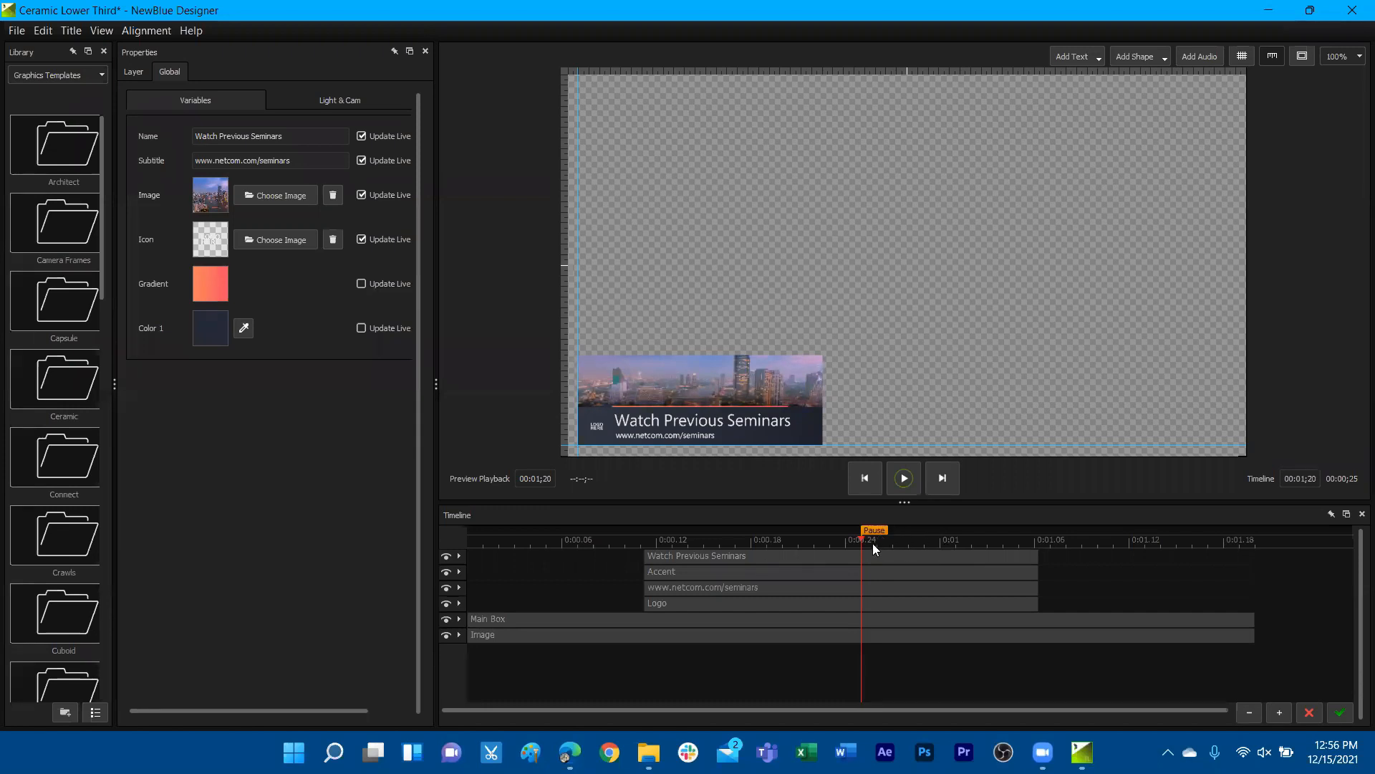
pyautogui.moveTo(855, 539)
pyautogui.mouseDown()
pyautogui.moveTo(784, 540)
pyautogui.moveTo(868, 546)
pyautogui.mouseUp()
pyautogui.click(459, 570)
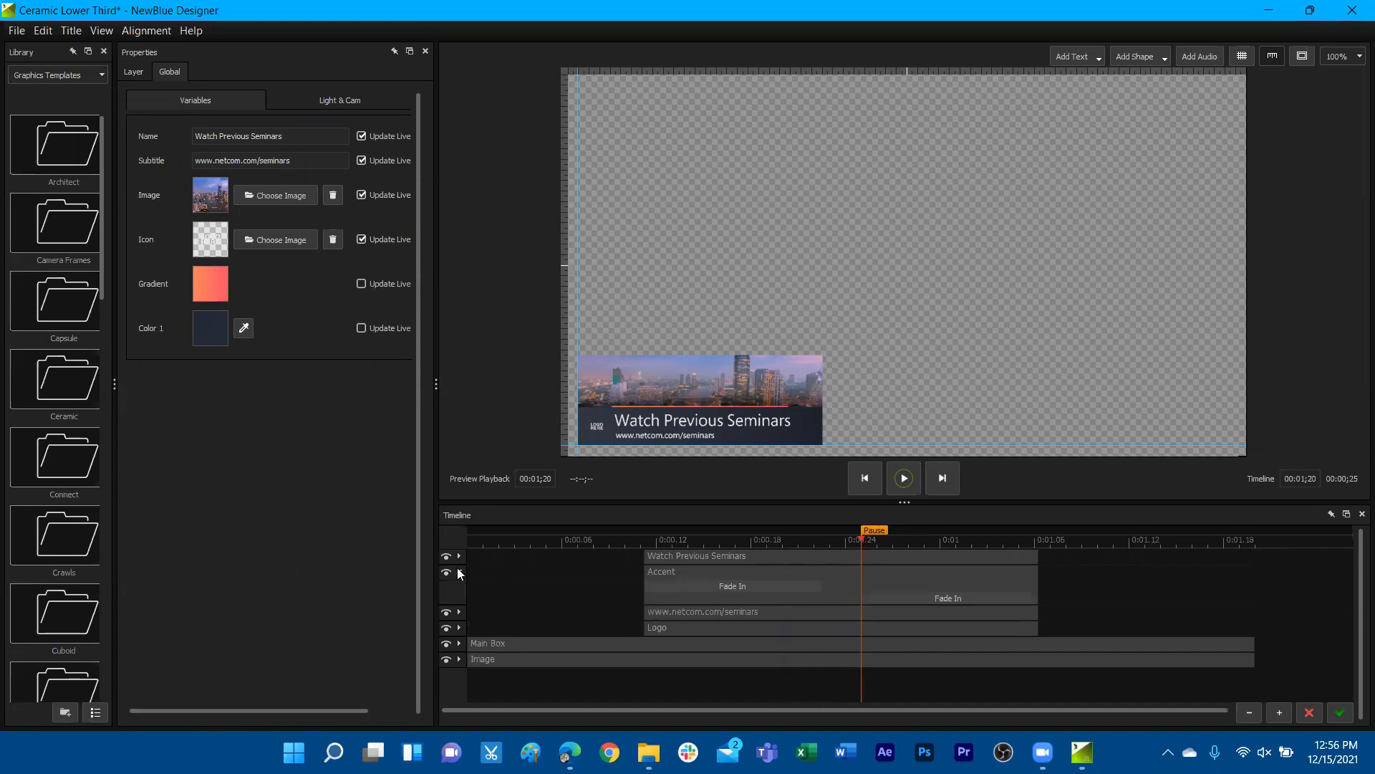
pyautogui.moveTo(854, 543)
pyautogui.mouseDown()
pyautogui.moveTo(832, 543)
pyautogui.moveTo(853, 542)
pyautogui.mouseUp()
# Select the Watch Previous Seminars title and examine its font list and face color picker
pyautogui.click(823, 559)
pyautogui.click(814, 370)
pyautogui.click(774, 423)
pyautogui.click(774, 422)
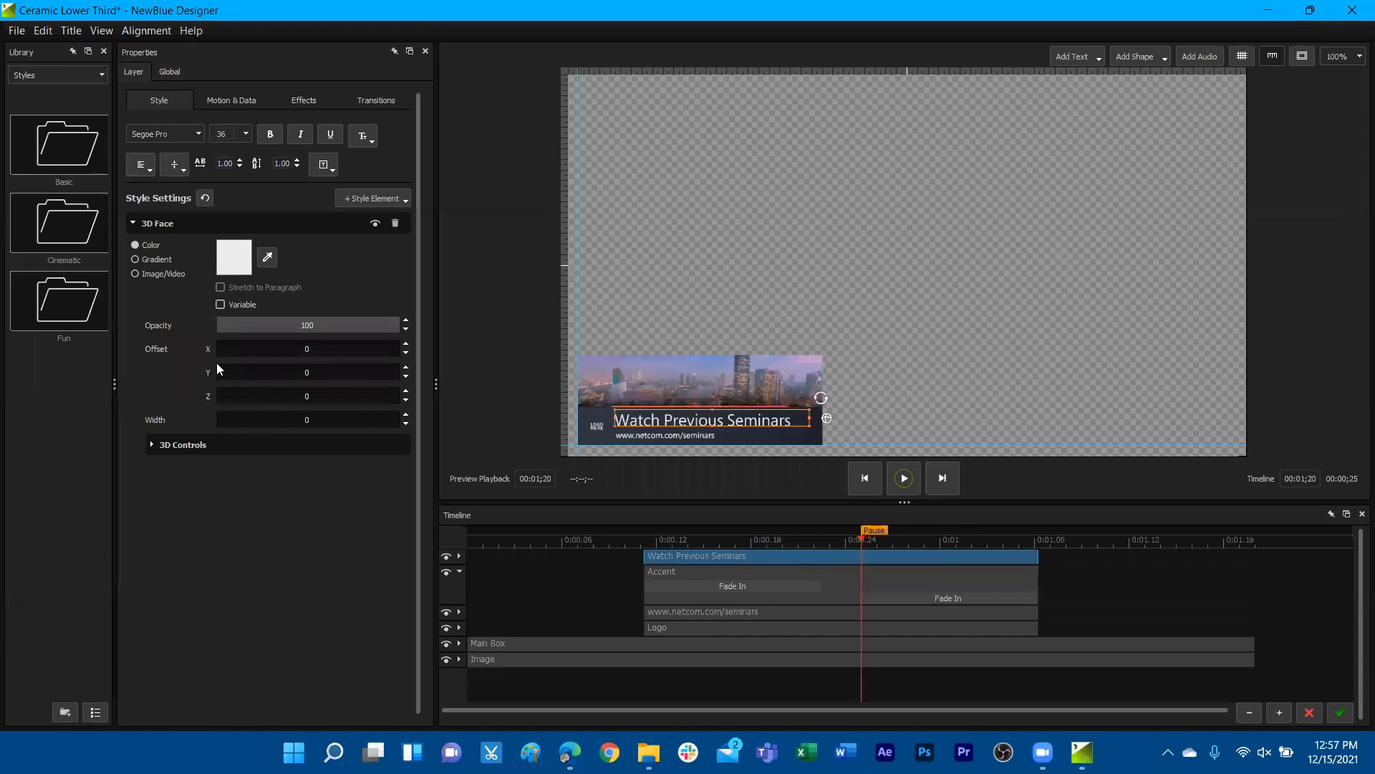
pyautogui.click(192, 139)
pyautogui.click(228, 581)
pyautogui.click(240, 265)
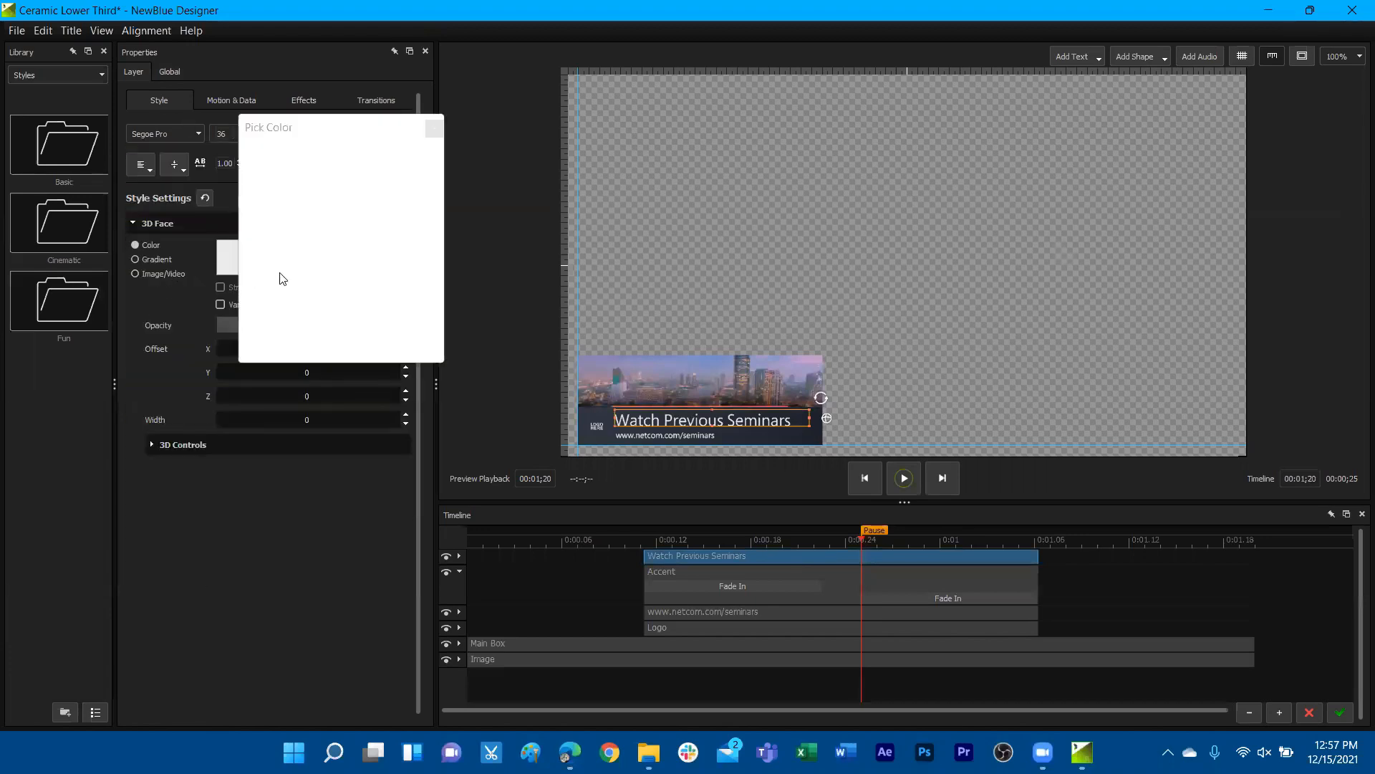
pyautogui.click(434, 129)
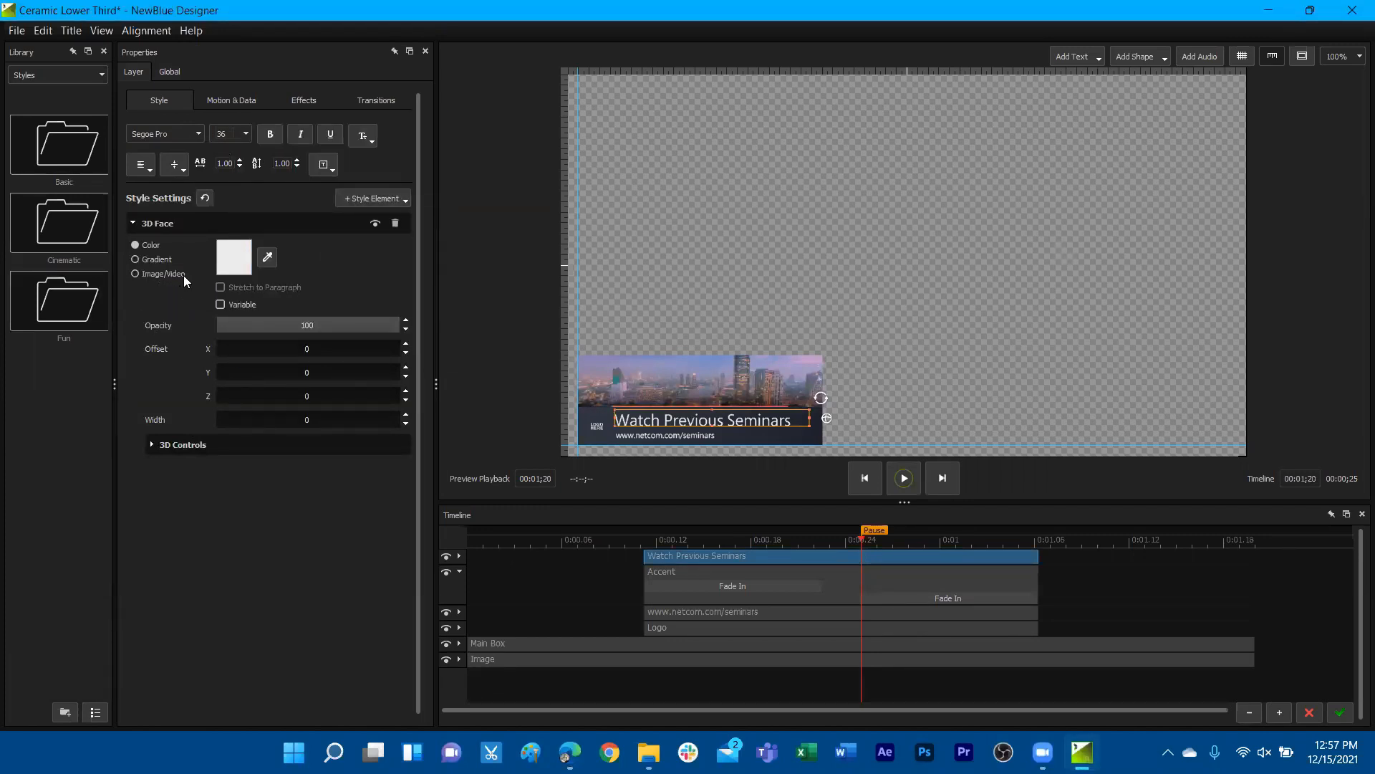
# Add a 3D Outline style element to the title and set its thickness to 29.8
pyautogui.click(383, 197)
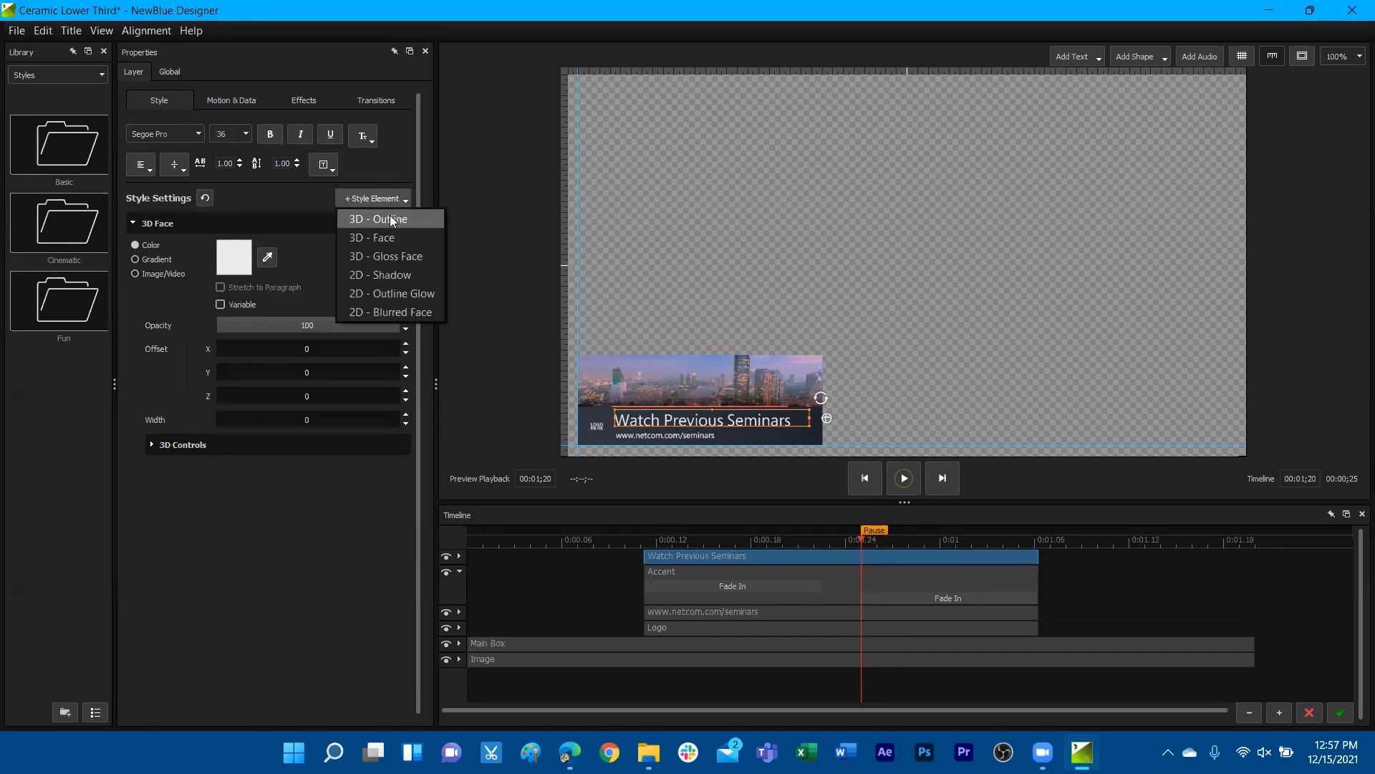
pyautogui.click(391, 218)
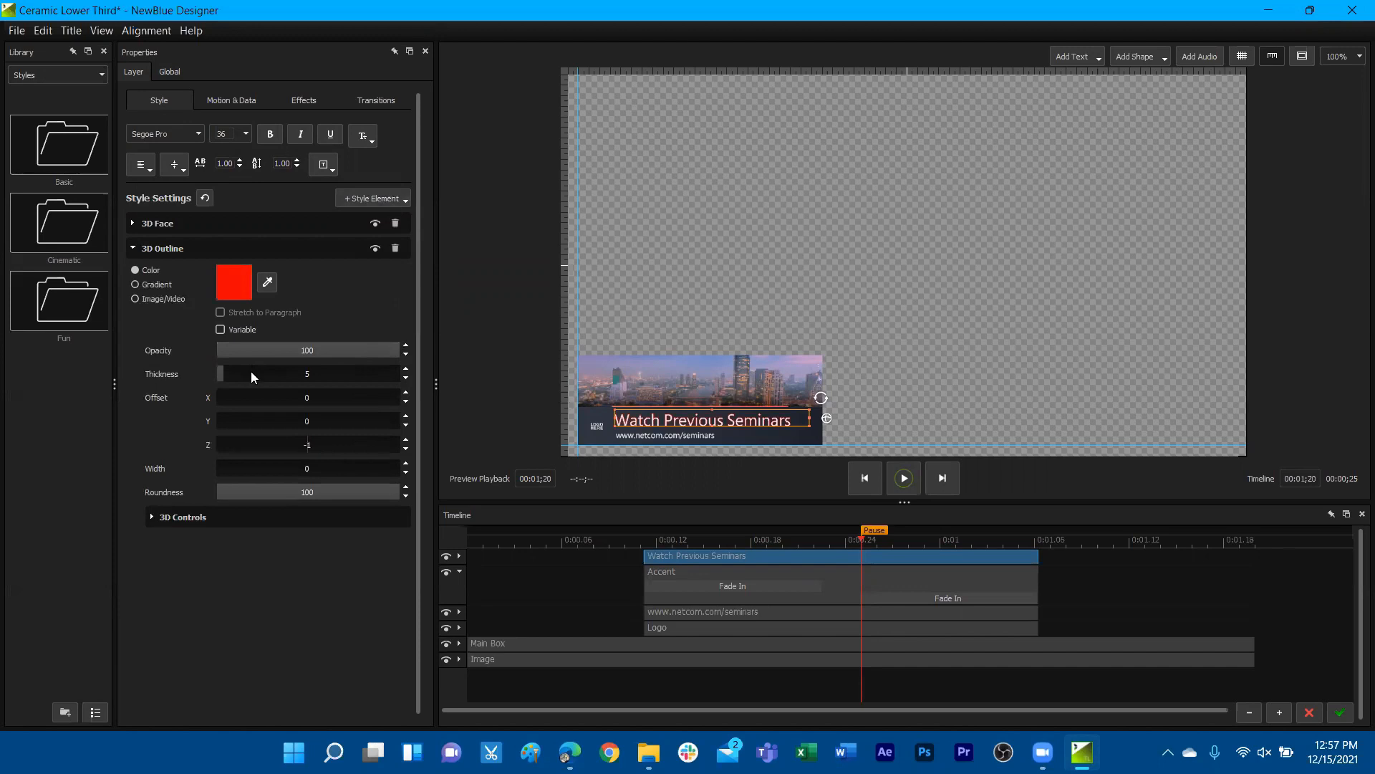
pyautogui.moveTo(315, 372); pyautogui.dragTo(344, 371)
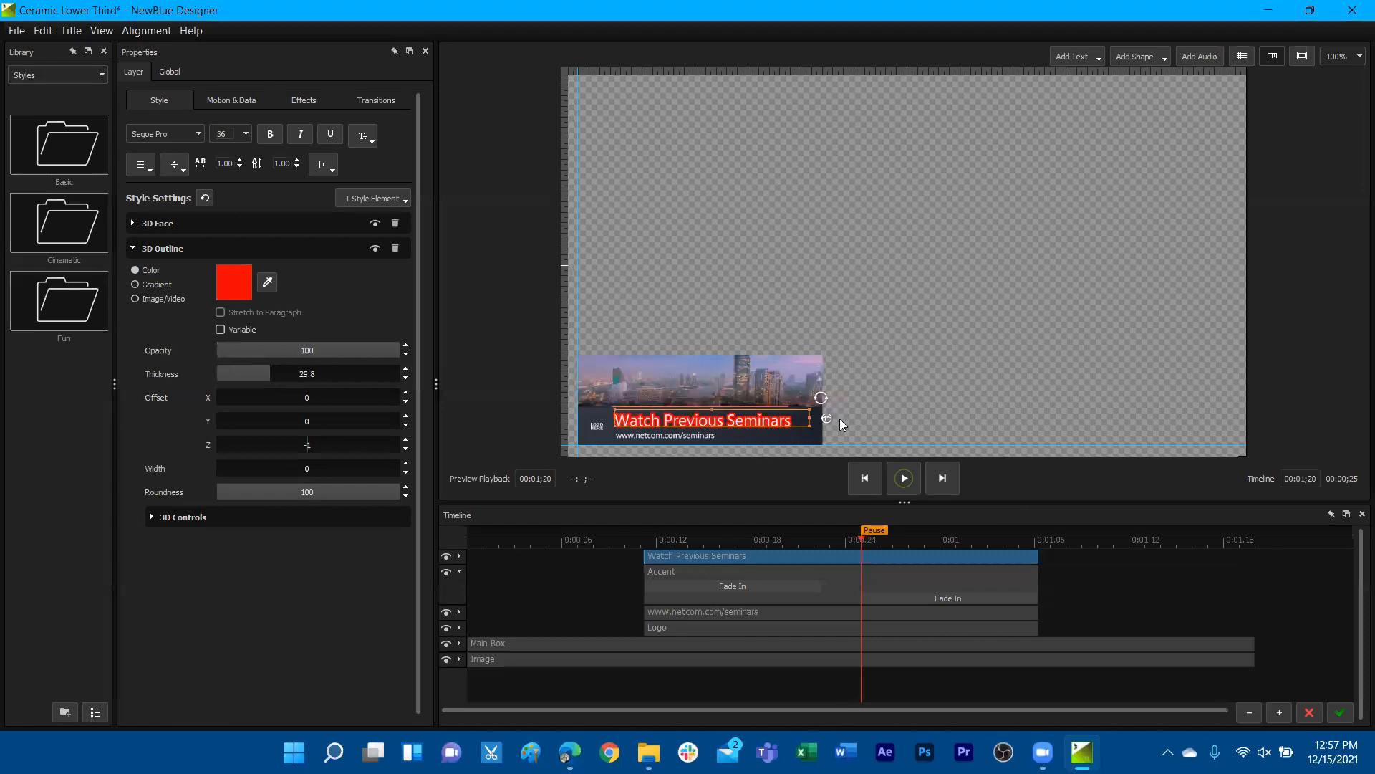
# Set the title outline's extrusion to 166.9 and rotate the title in 3D to show its depth
pyautogui.click(153, 519)
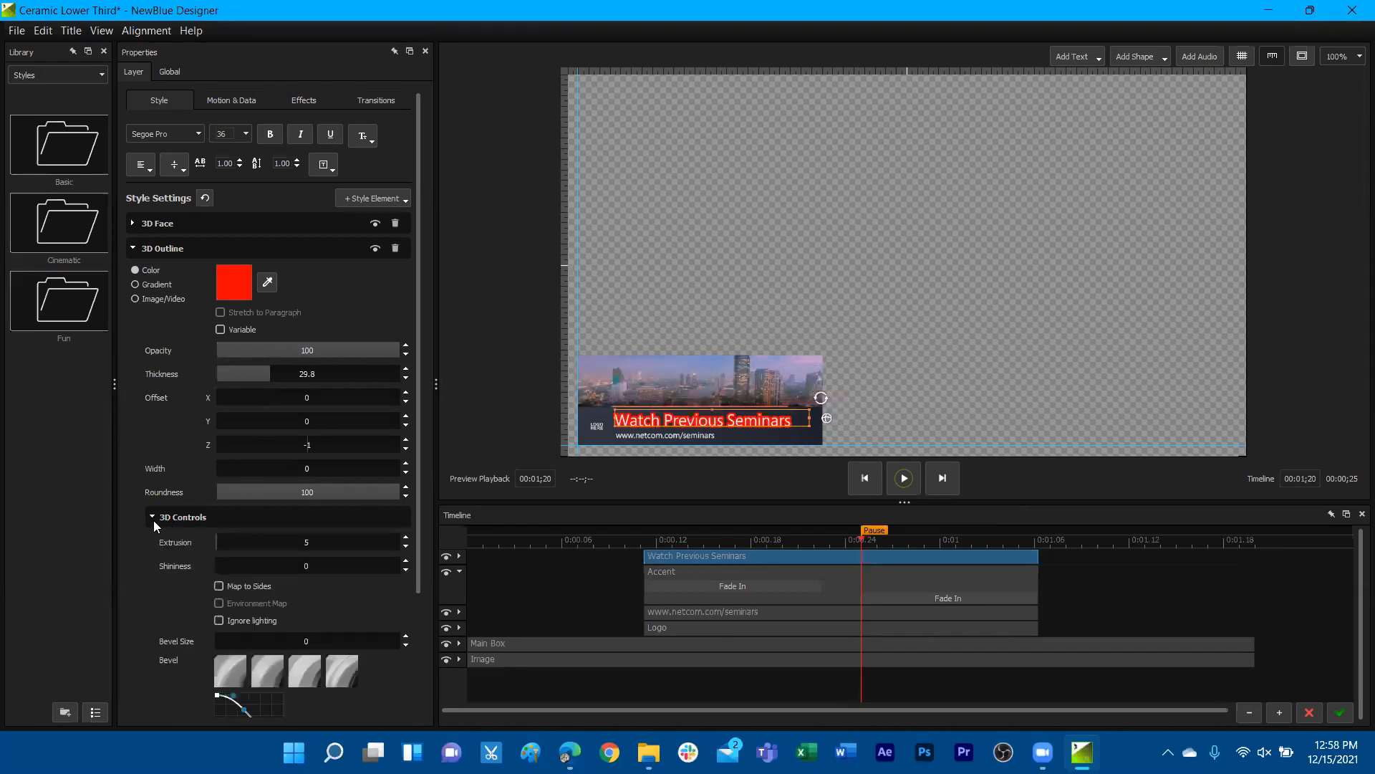
pyautogui.moveTo(344, 543); pyautogui.dragTo(376, 544)
pyautogui.moveTo(827, 421); pyautogui.dragTo(669, 386)
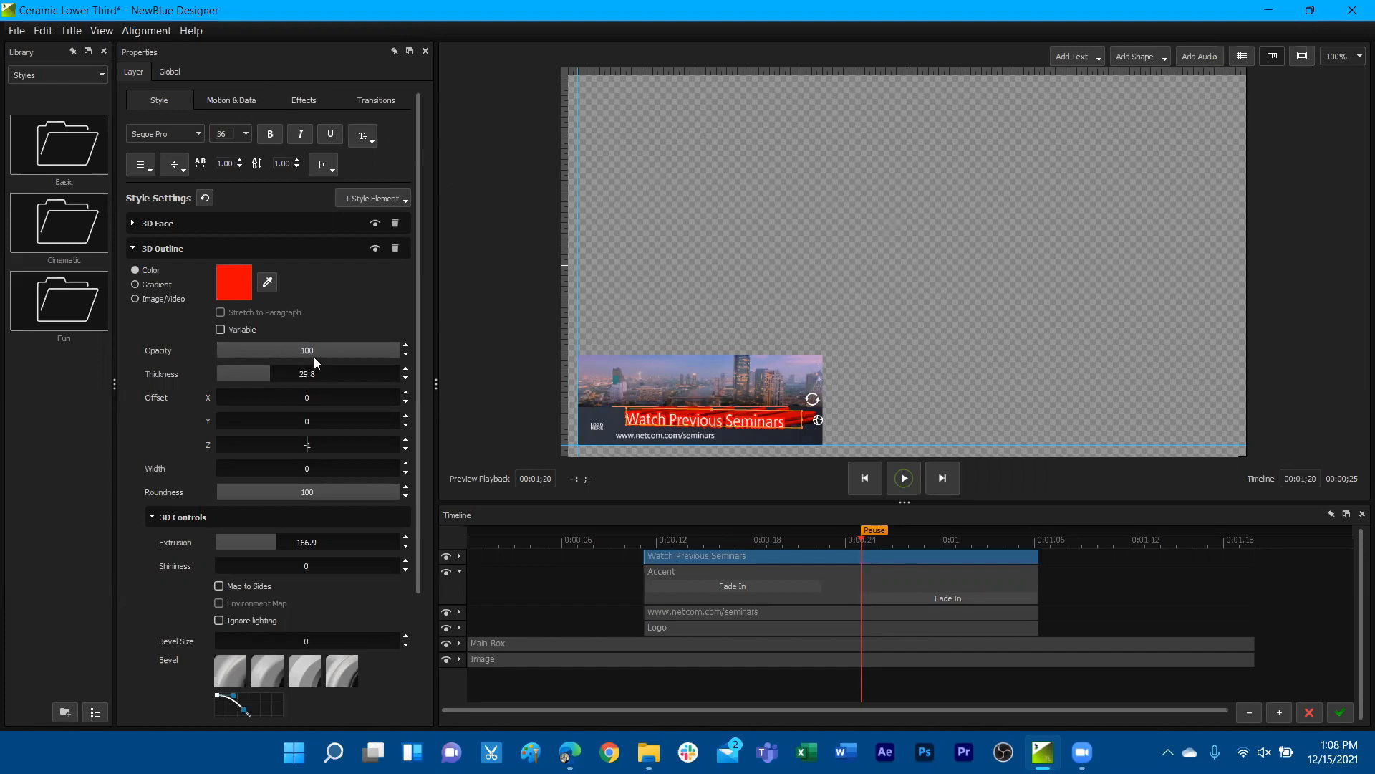
# Rename the variable of the lower third's city picture layer as City Image
pyautogui.click(671, 384)
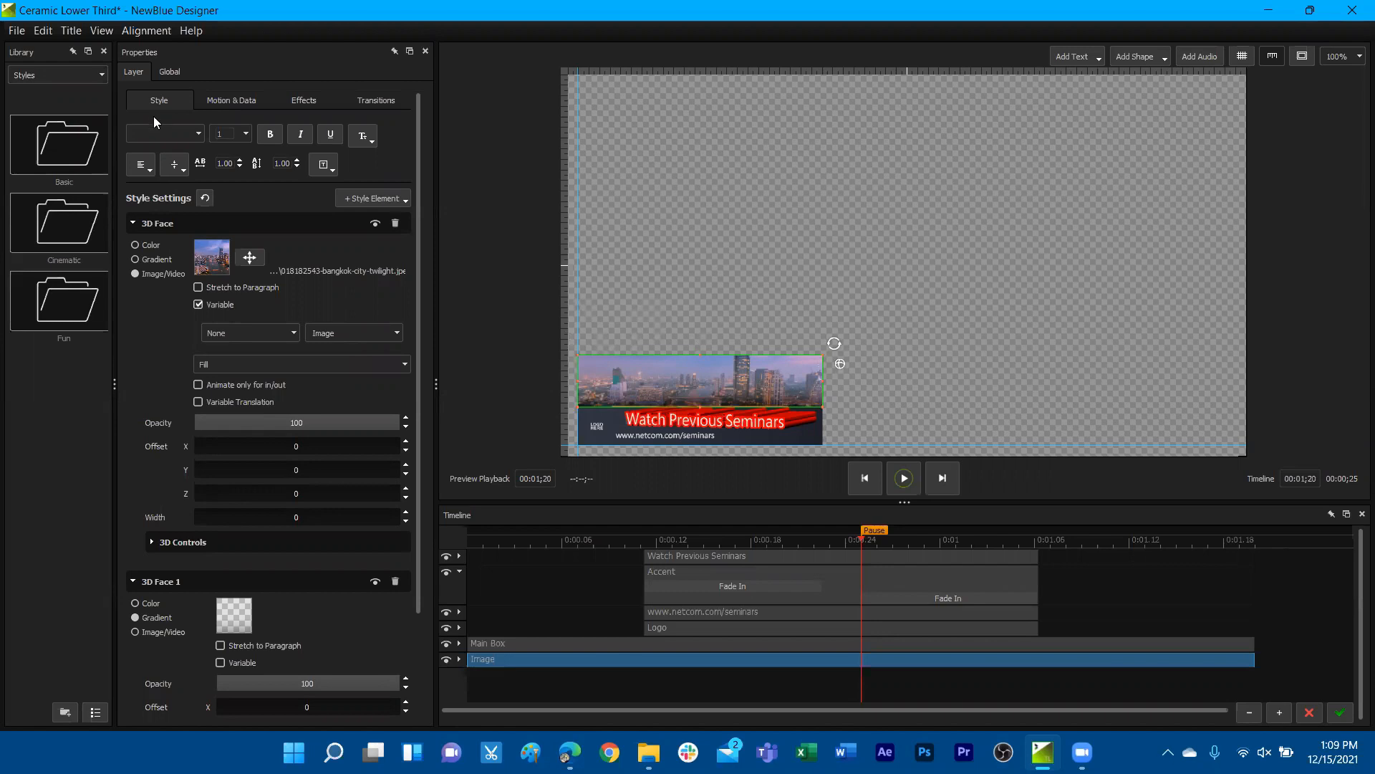
pyautogui.click(198, 304)
pyautogui.click(398, 334)
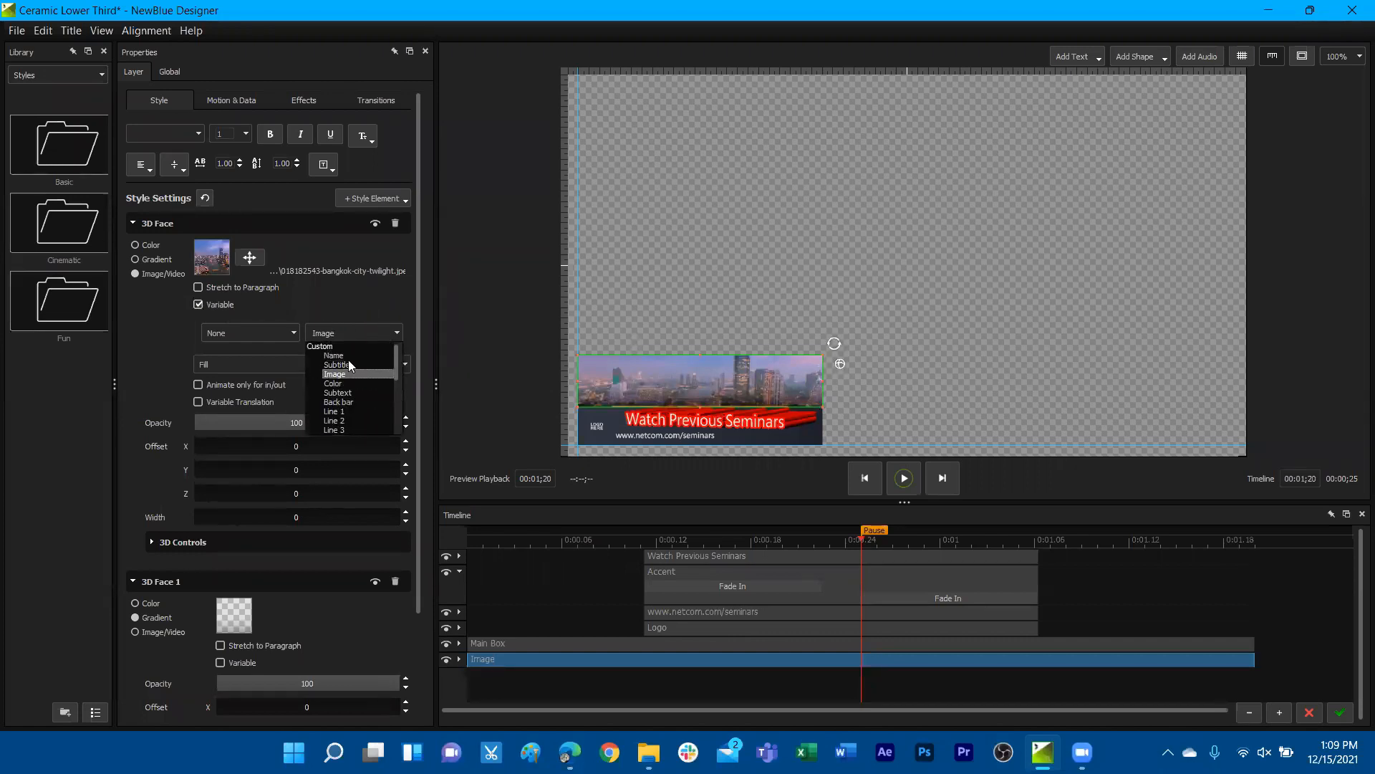
pyautogui.click(341, 332)
pyautogui.moveTo(336, 334); pyautogui.dragTo(302, 328)
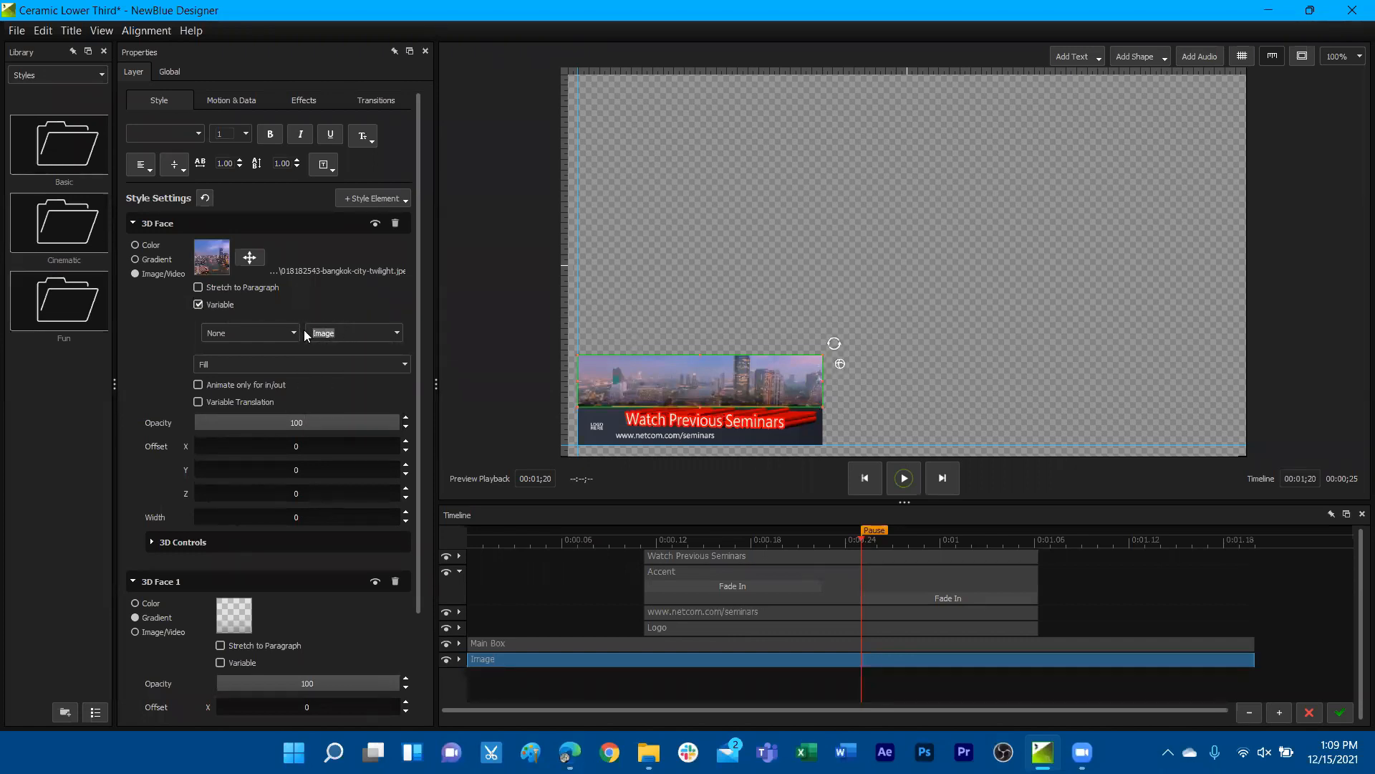
pyautogui.write('City Image')
# Replace the City Image variable's picture with the sunset landscape from the Textures folder
pyautogui.click(170, 71)
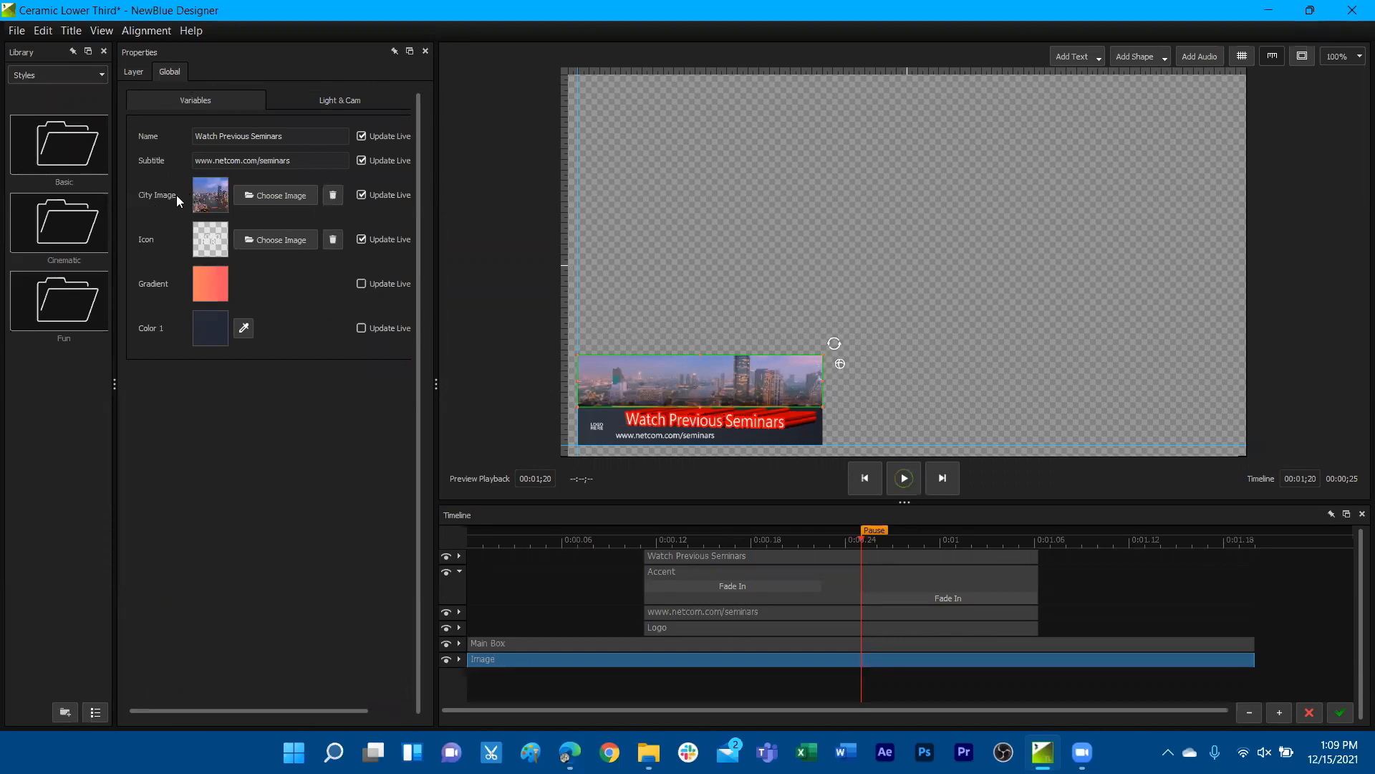
pyautogui.click(215, 201)
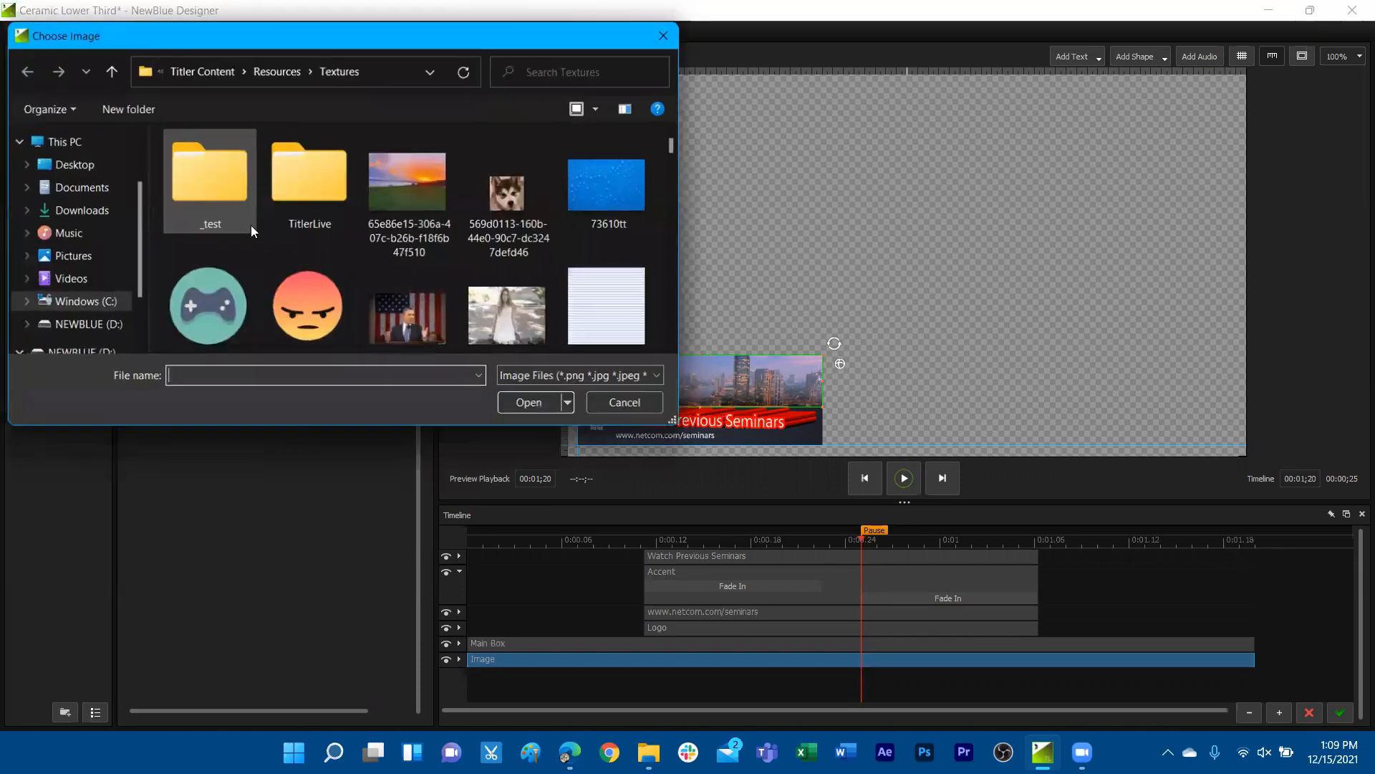
pyautogui.doubleClick(420, 199)
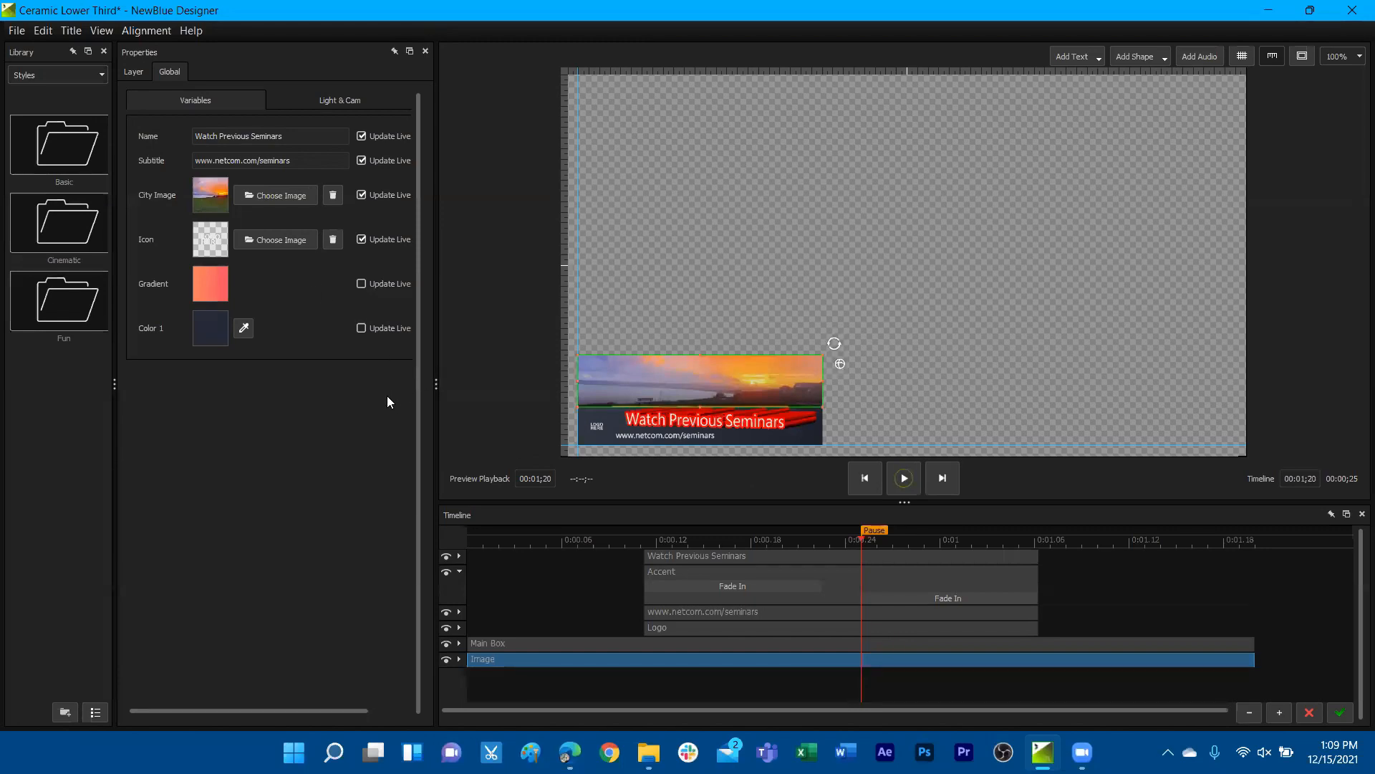
# Turn the 3D Face color of the Watch Previous Seminars title into a variable named Color White
pyautogui.click(950, 184)
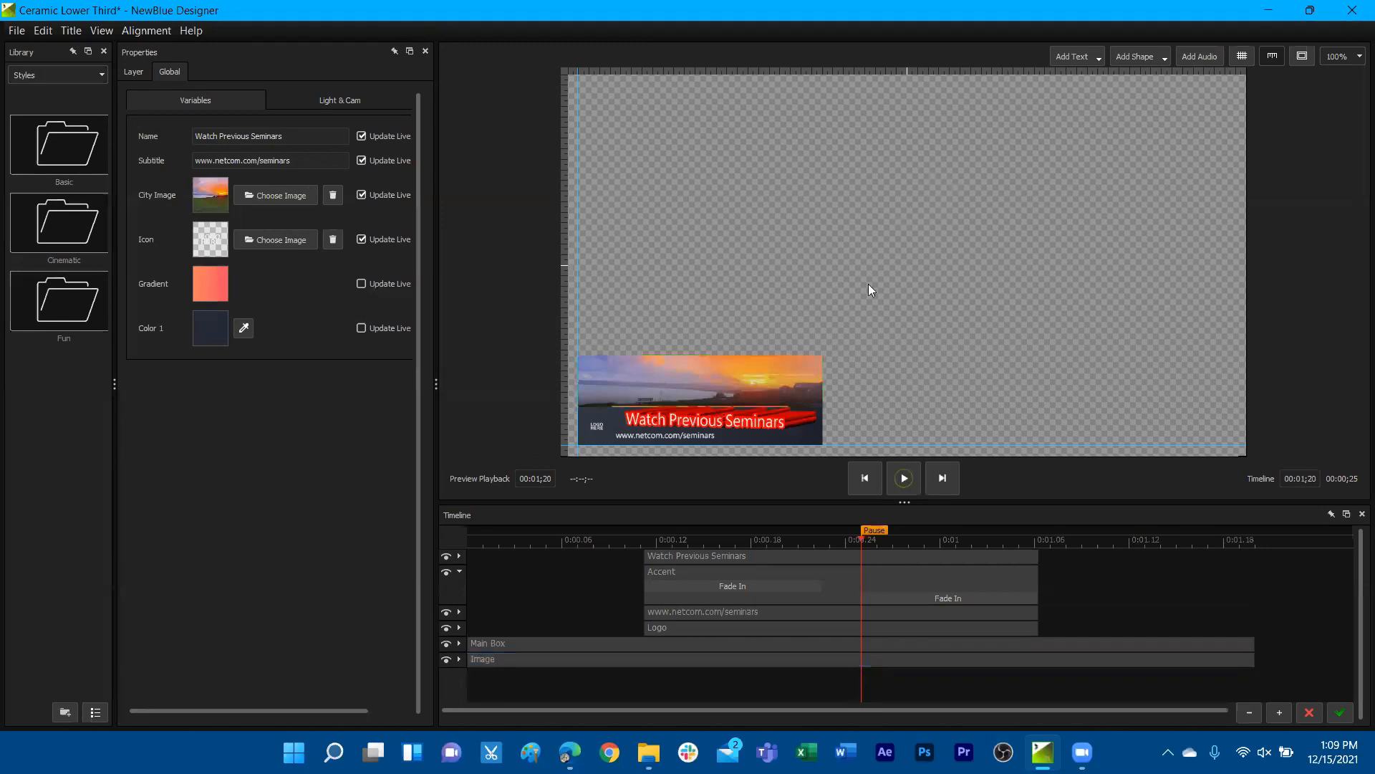
pyautogui.click(736, 410)
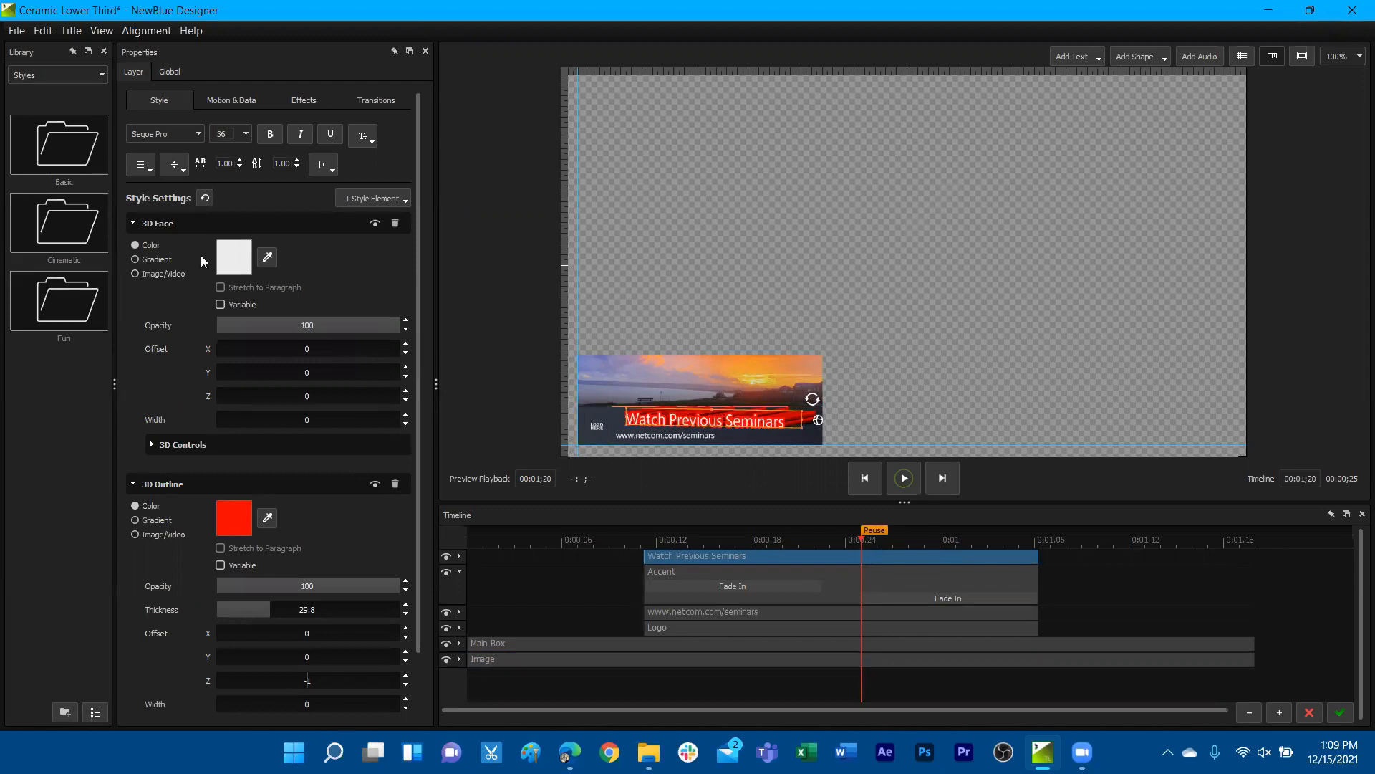
pyautogui.click(221, 305)
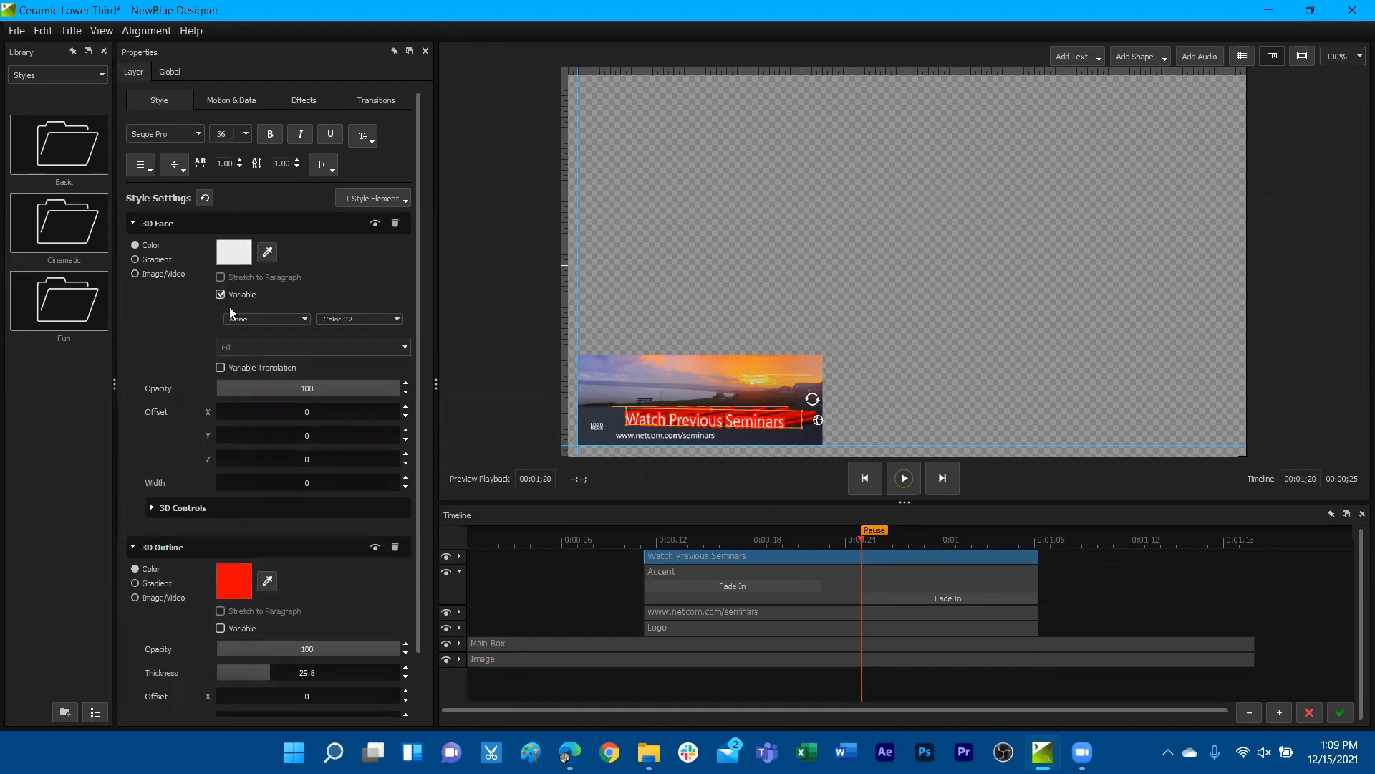
pyautogui.moveTo(349, 332); pyautogui.dragTo(326, 328)
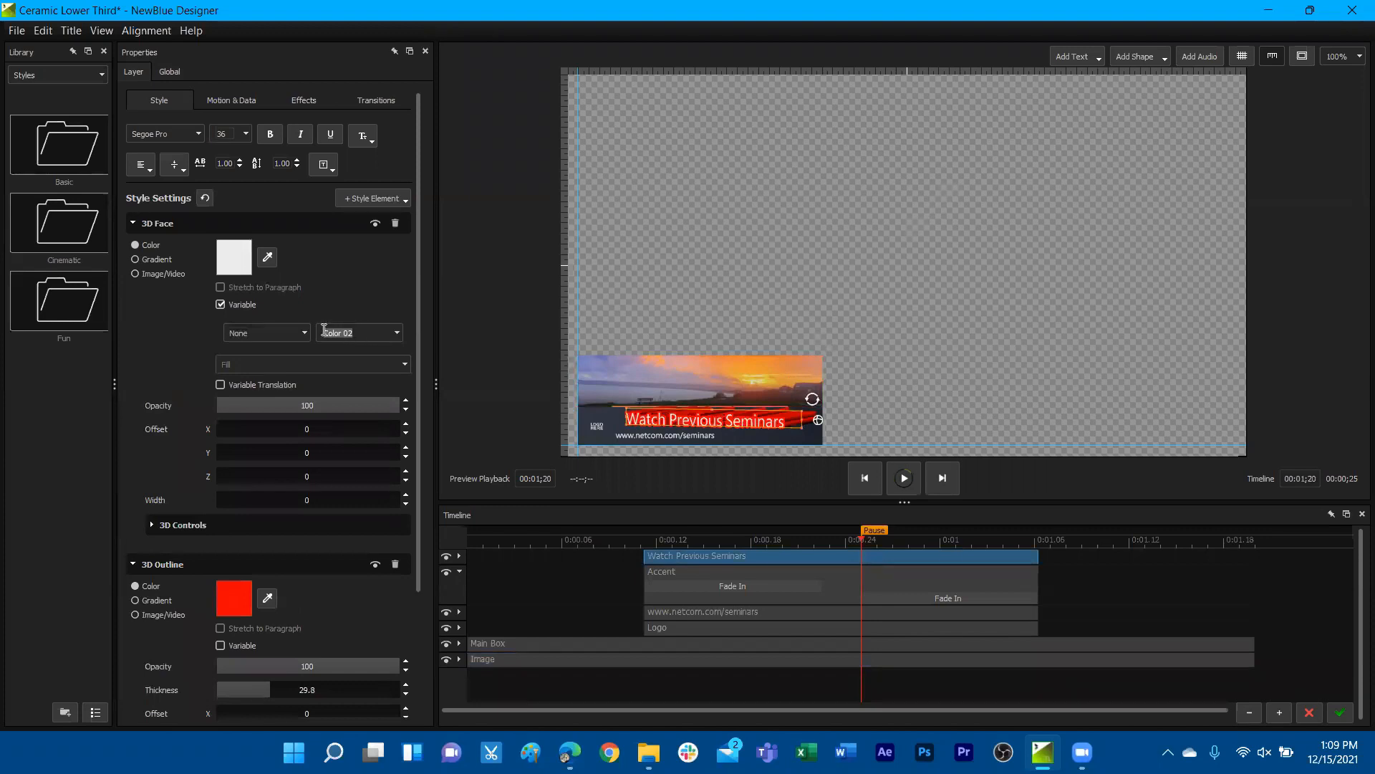
pyautogui.press('BackSpace')
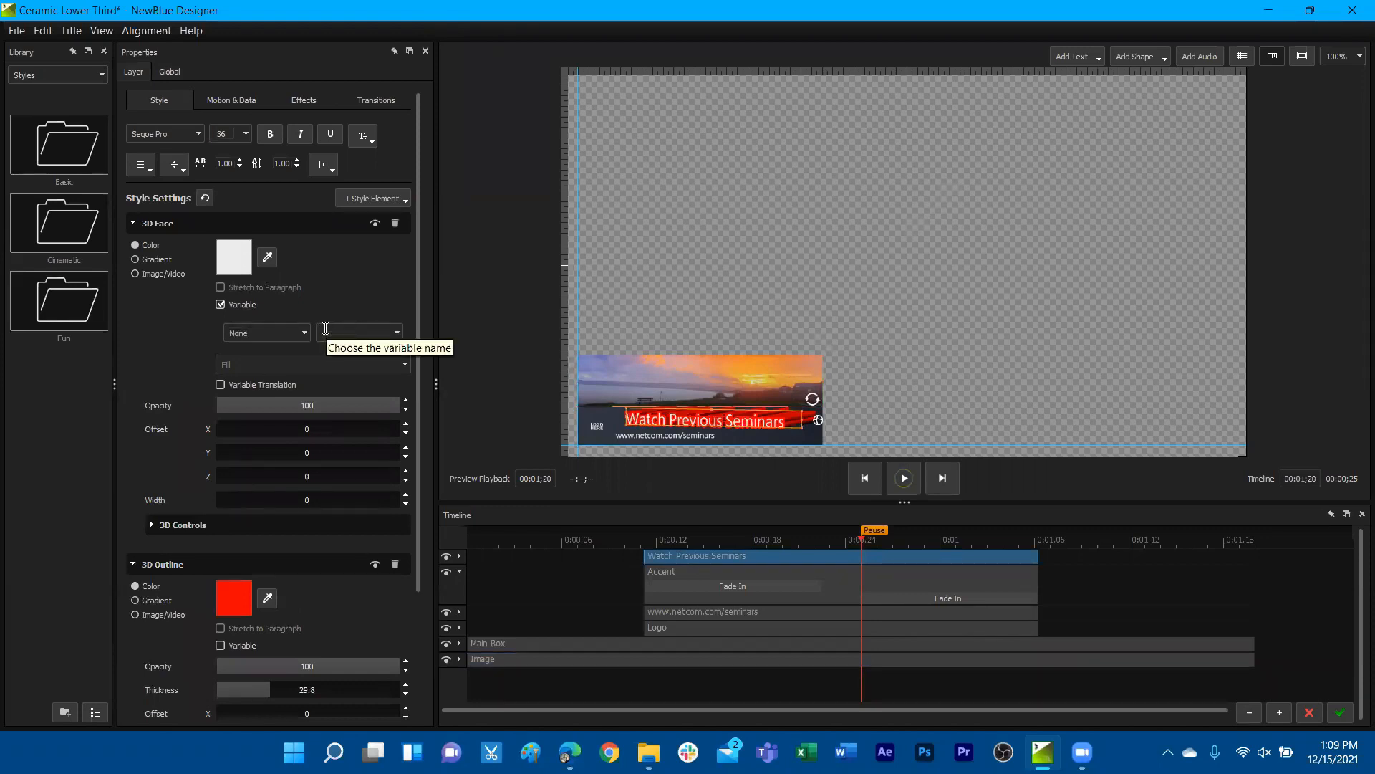
pyautogui.write('Color White')
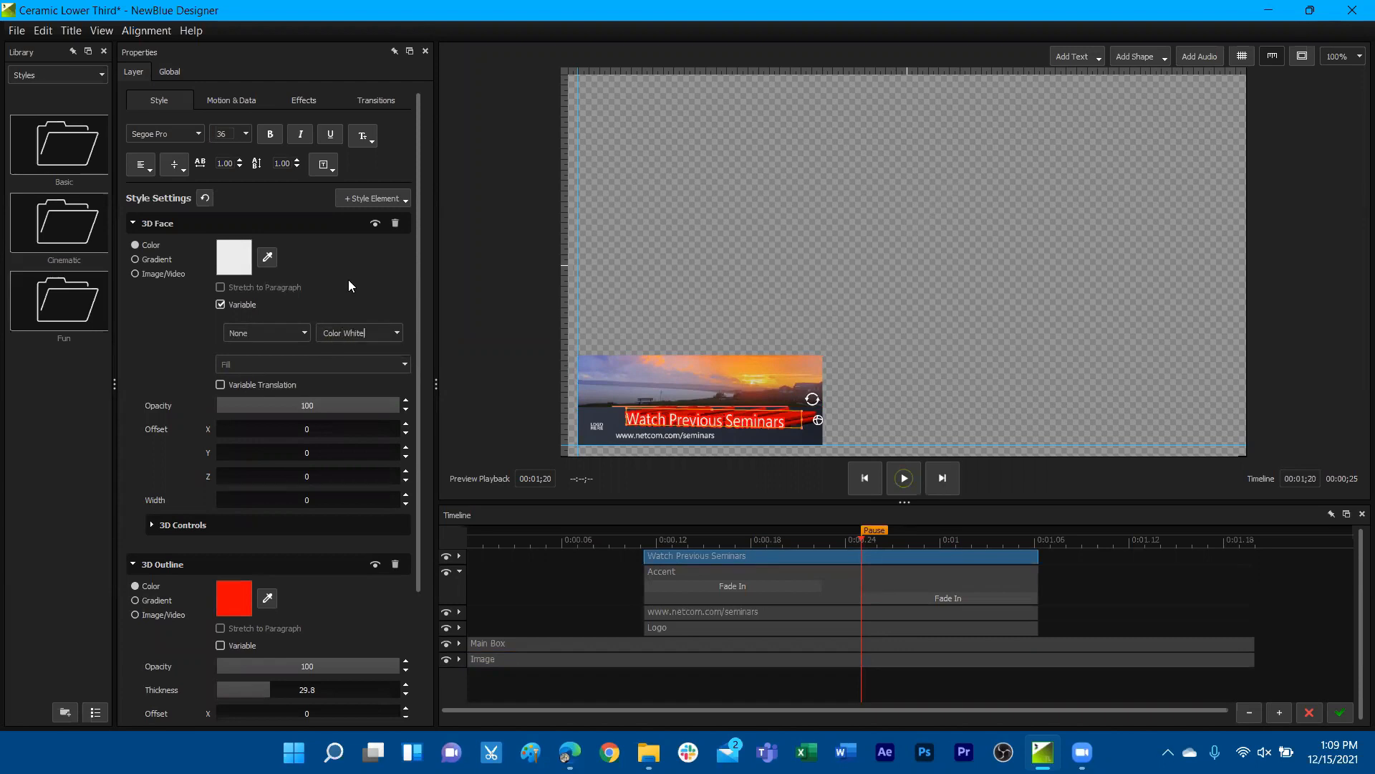
# Set the Color White variable to red in the global variables
pyautogui.click(170, 74)
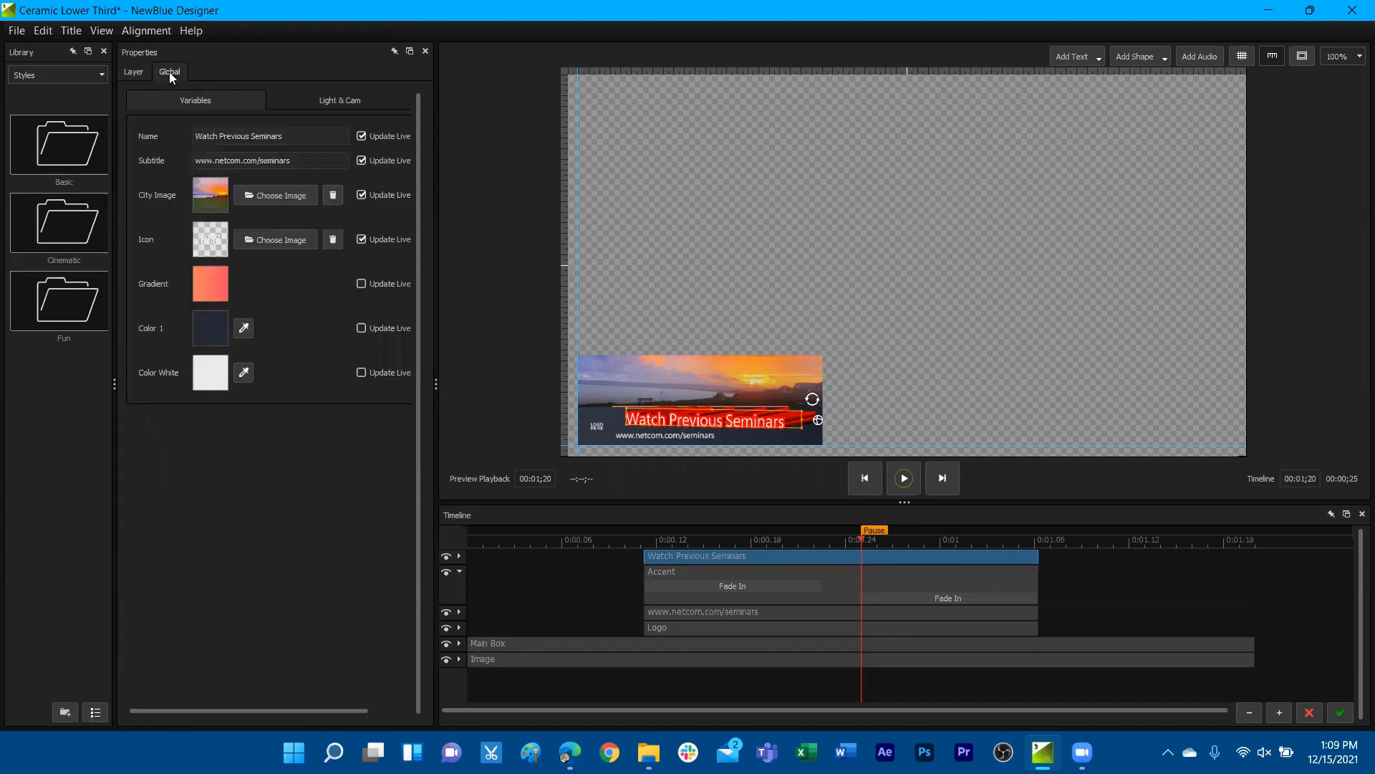
pyautogui.click(204, 377)
pyautogui.moveTo(302, 362); pyautogui.dragTo(316, 315)
pyautogui.click(405, 244)
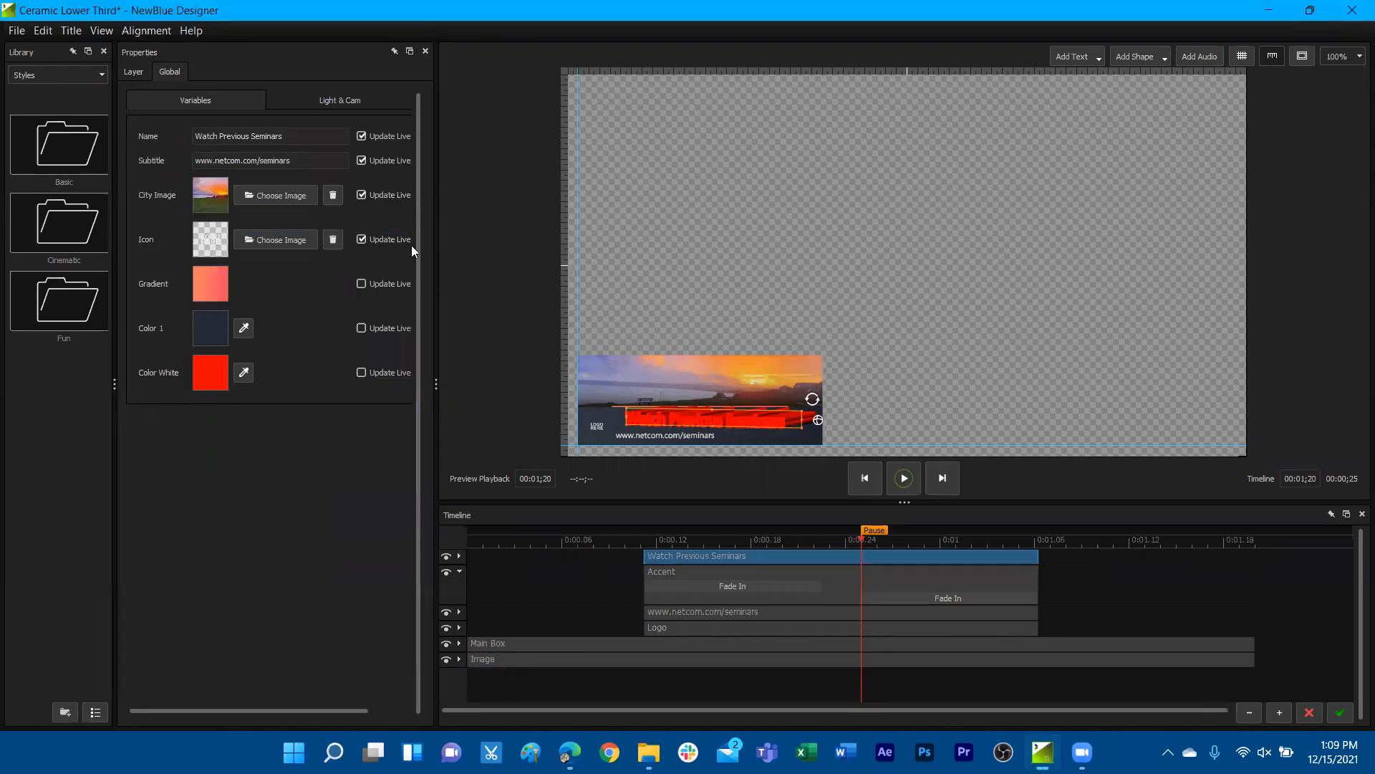
pyautogui.click(144, 72)
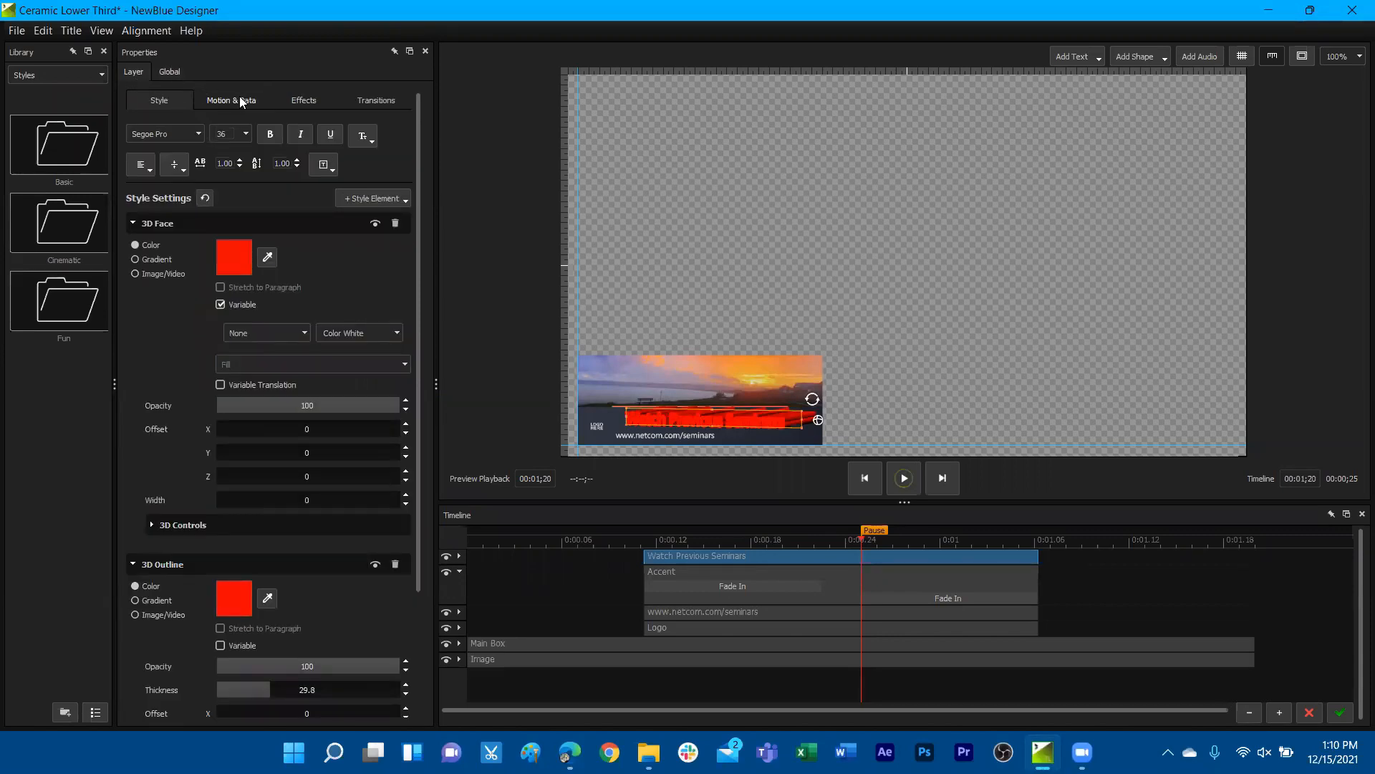
pyautogui.click(684, 439)
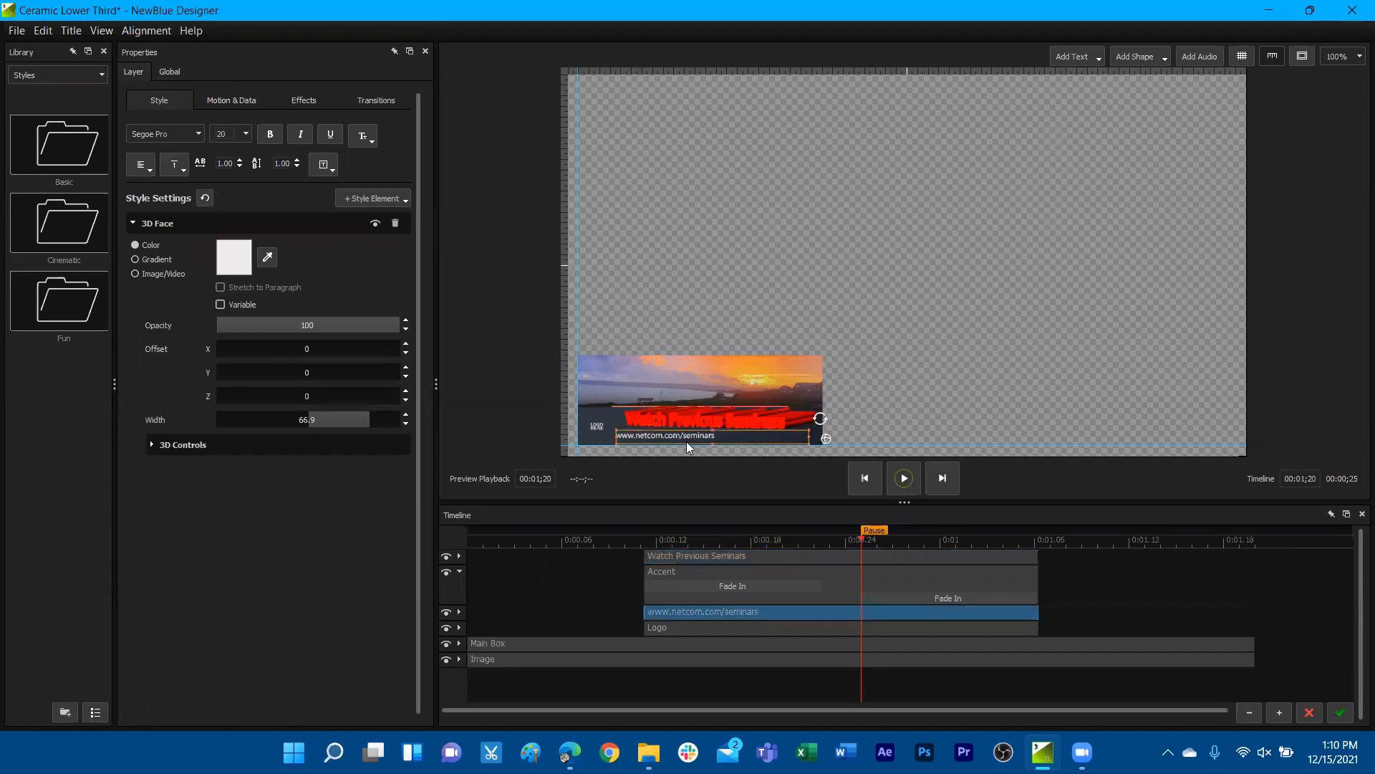
pyautogui.click(240, 106)
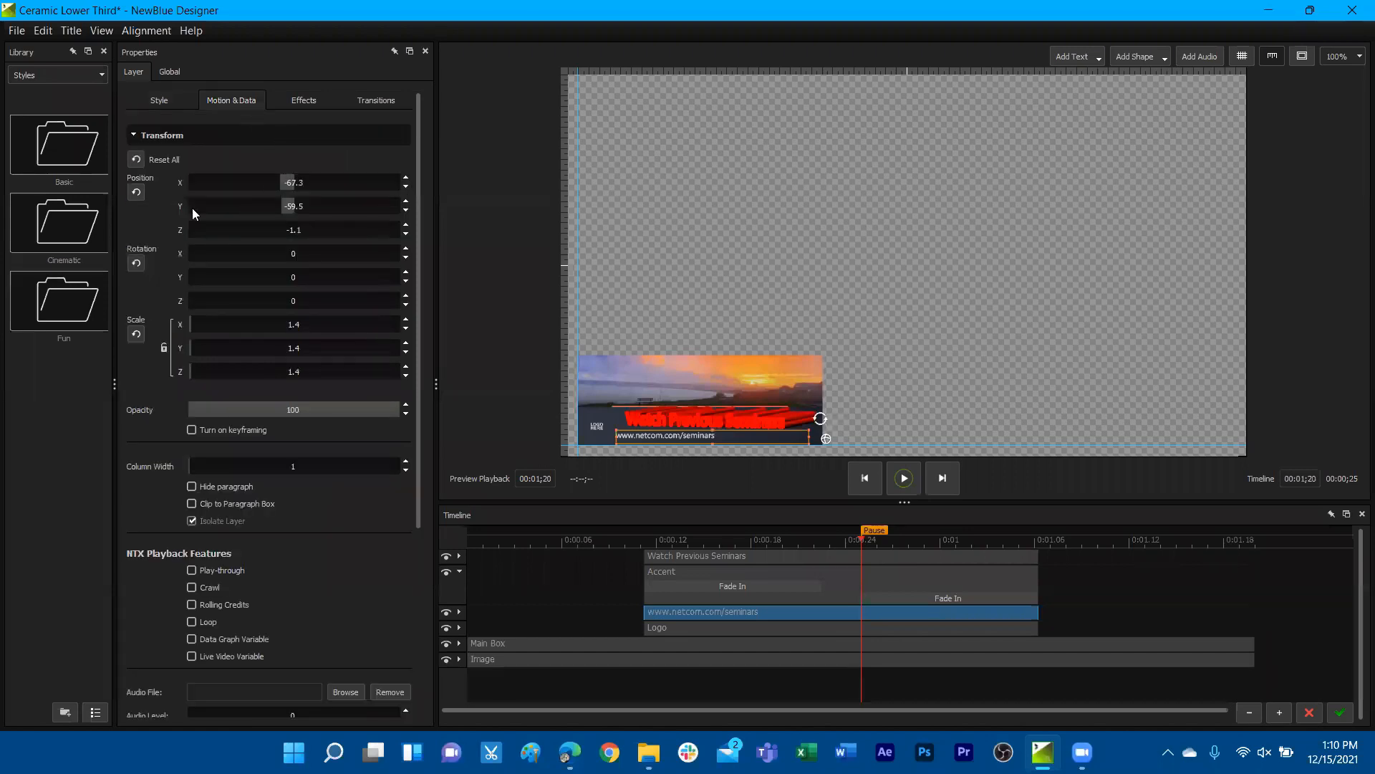
pyautogui.scroll(-6, 172, 373)
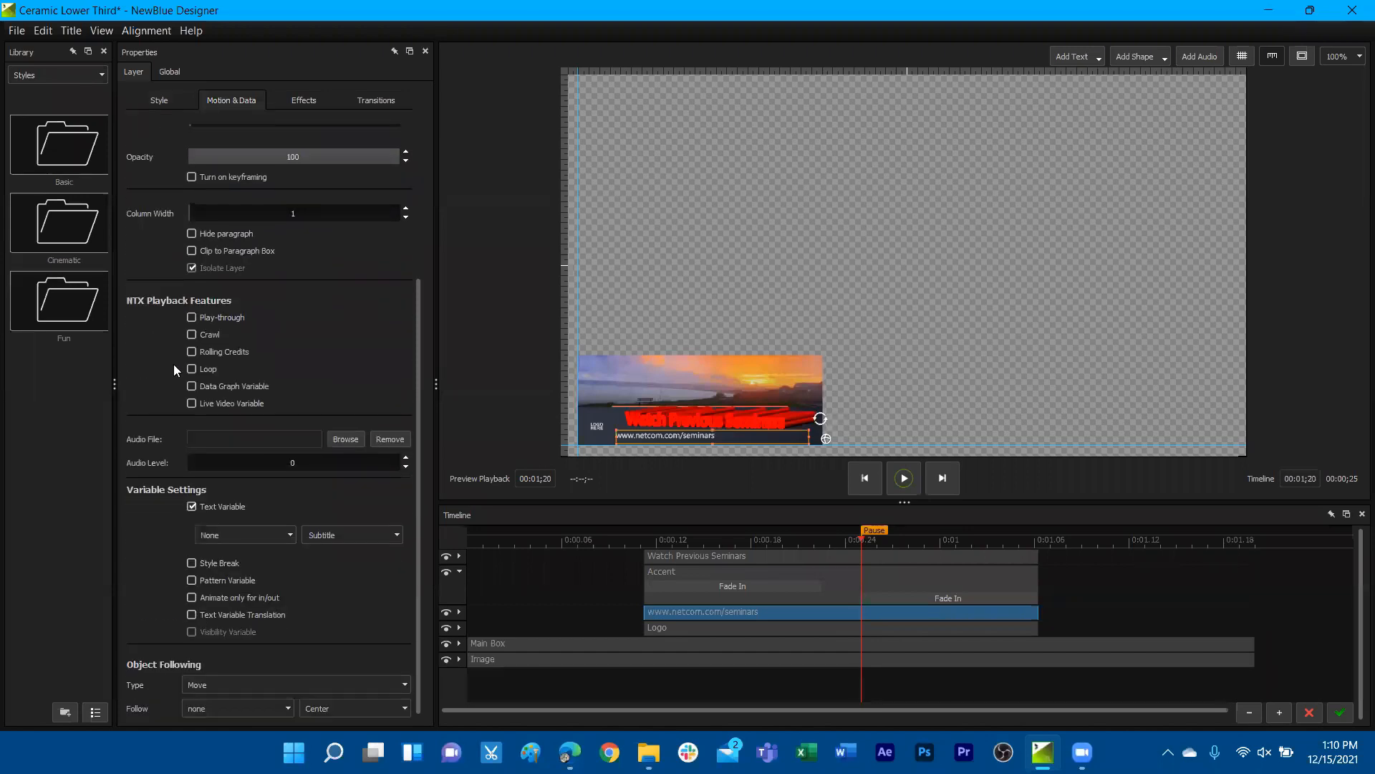
pyautogui.click(192, 506)
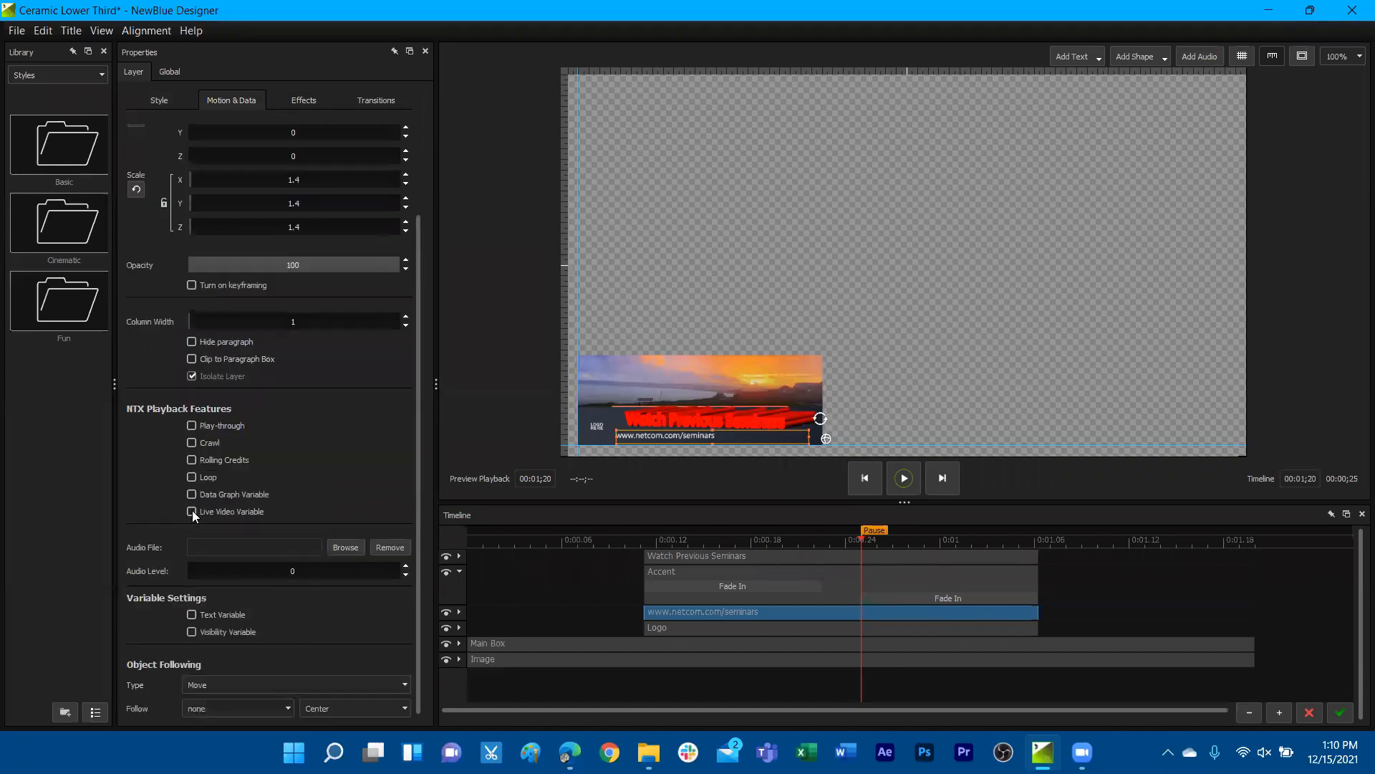
pyautogui.click(192, 615)
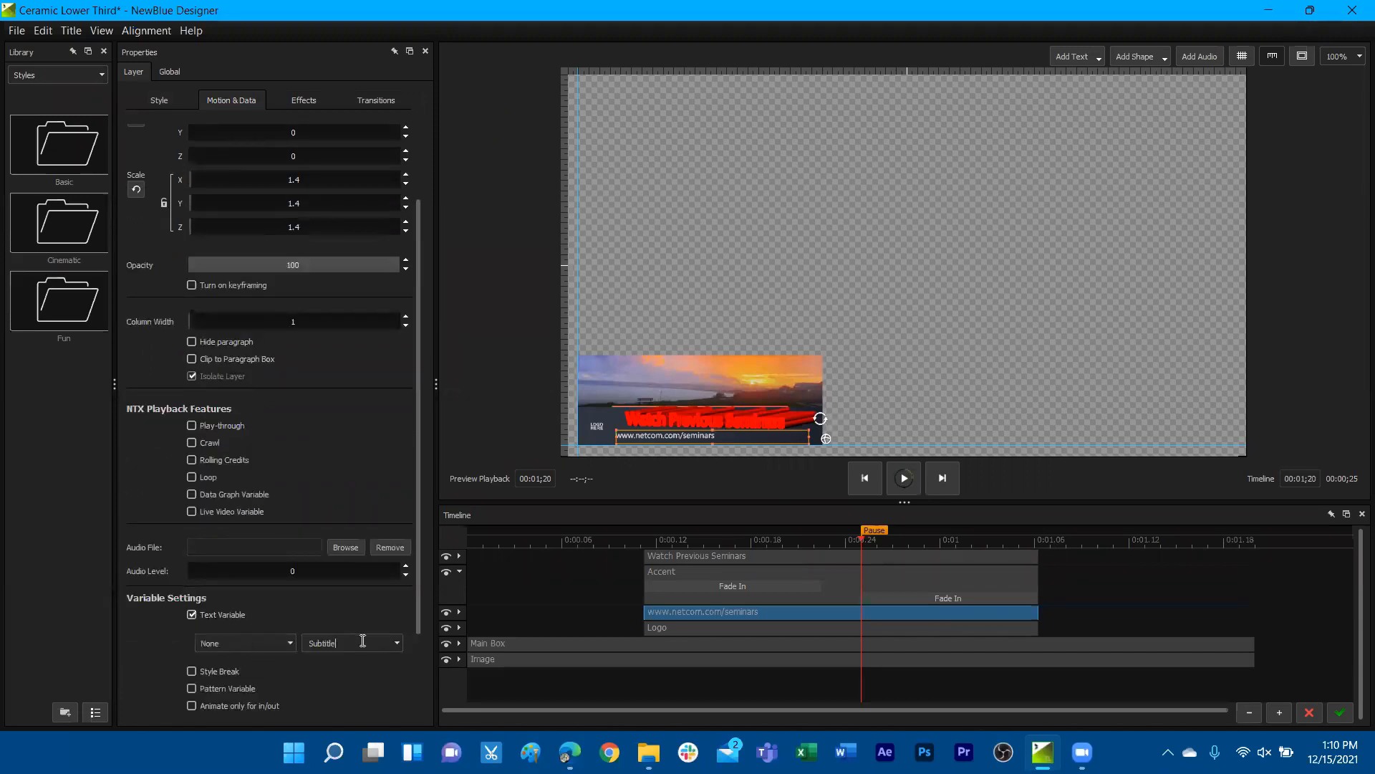
pyautogui.click(396, 645)
pyautogui.scroll(3, 367, 677)
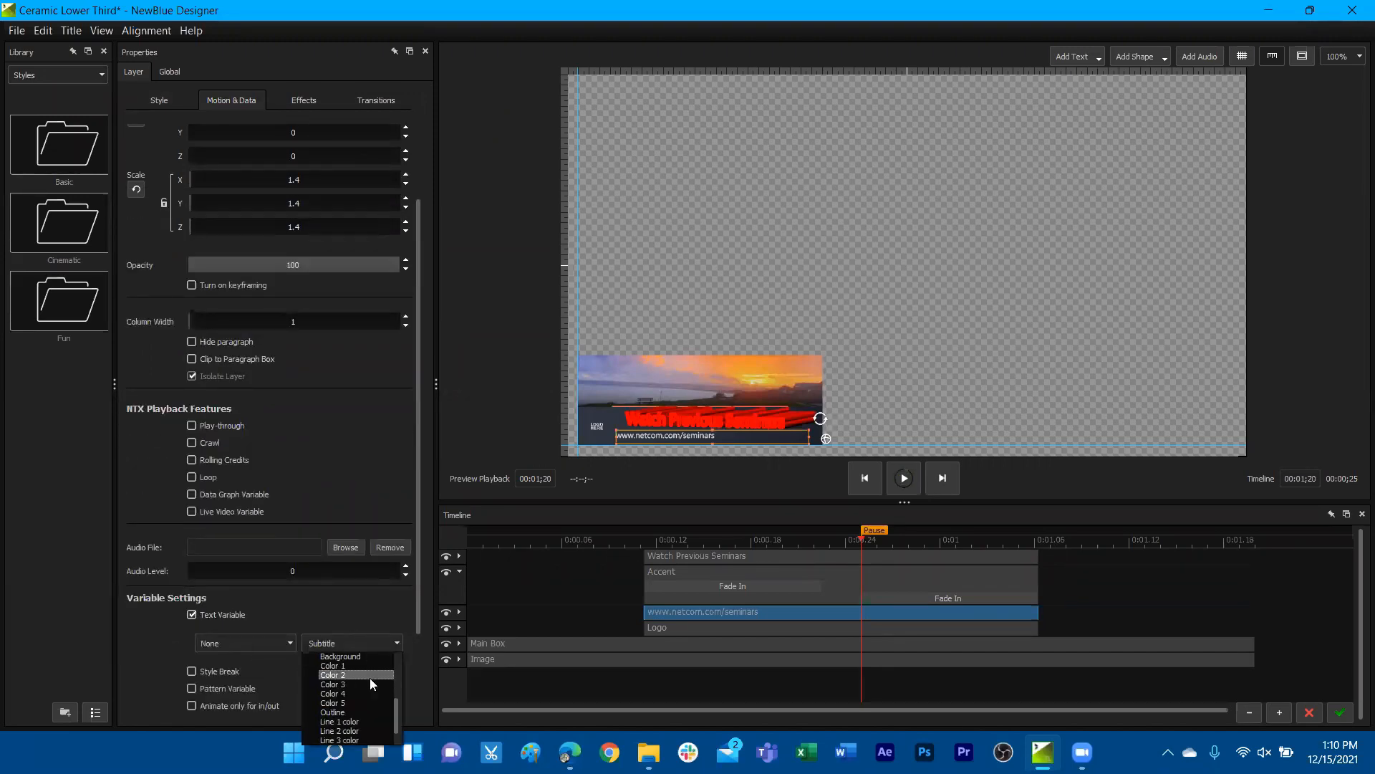
pyautogui.click(374, 676)
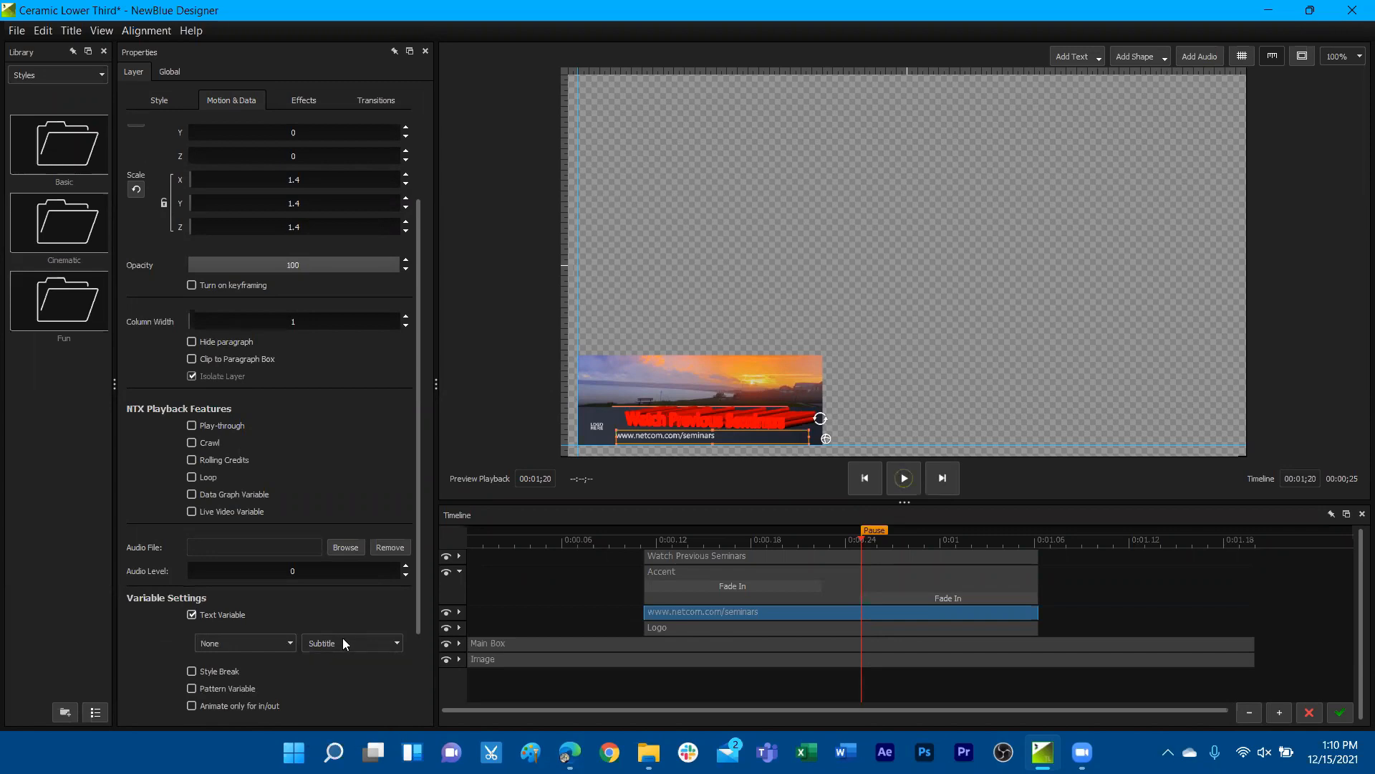
pyautogui.doubleClick(351, 647)
pyautogui.write('Subheader')
pyautogui.click(169, 74)
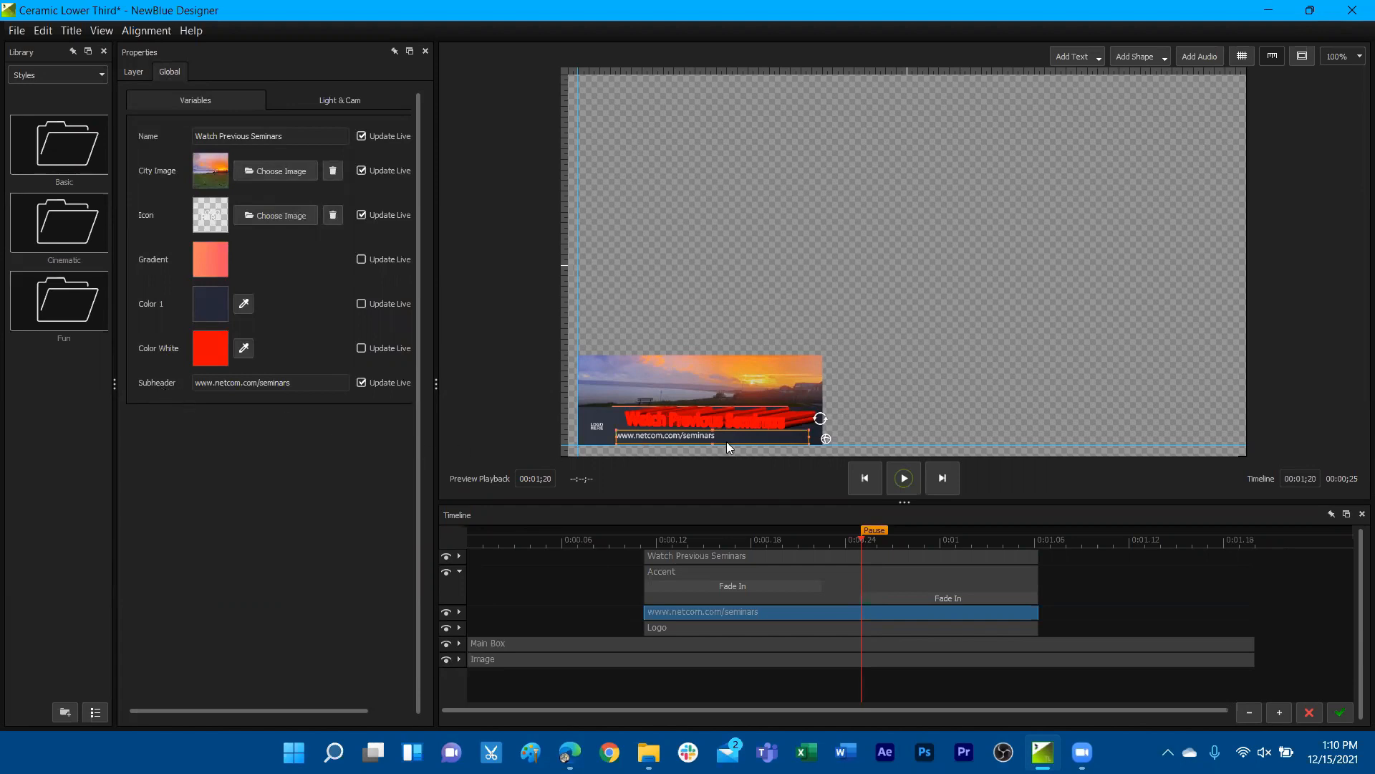
# Add a static text layer above and beside the lower third and check its variable settings
pyautogui.click(1130, 233)
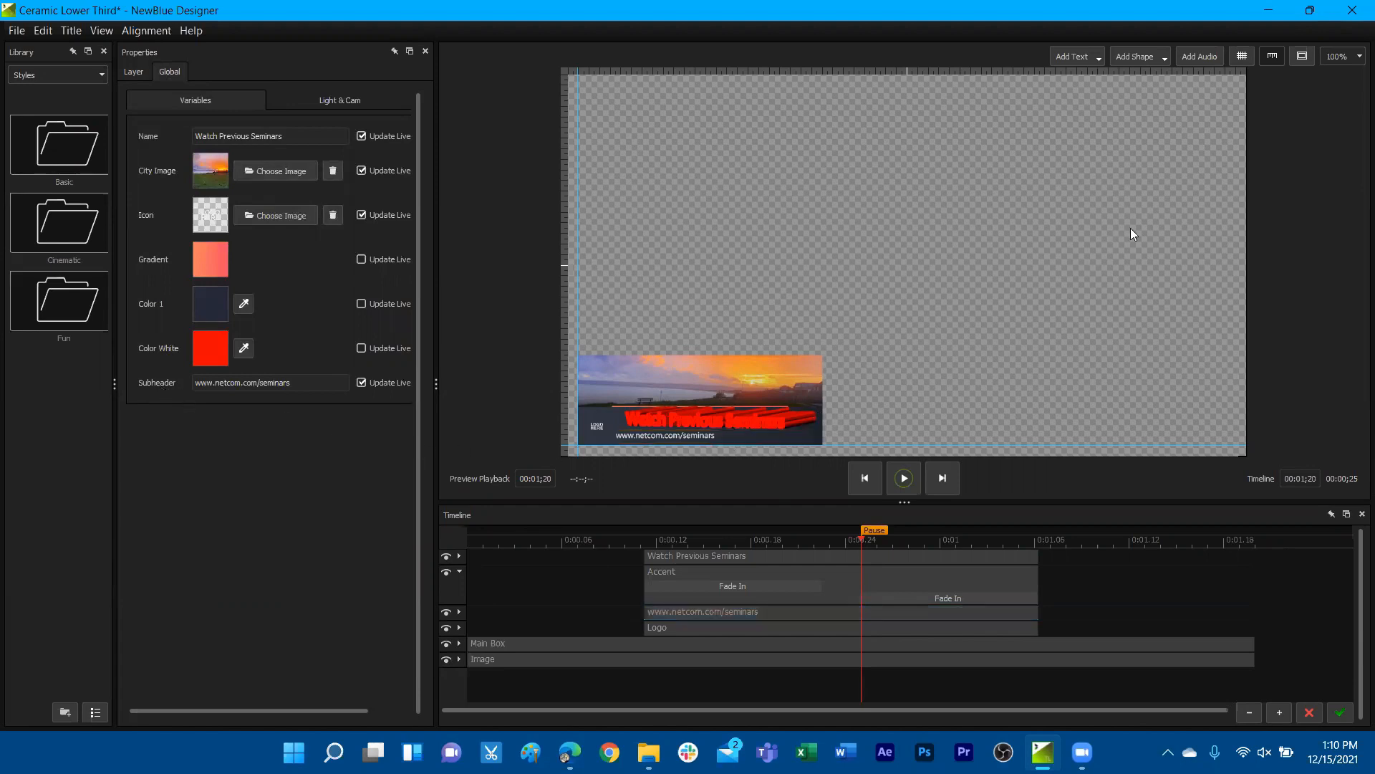
pyautogui.click(1086, 56)
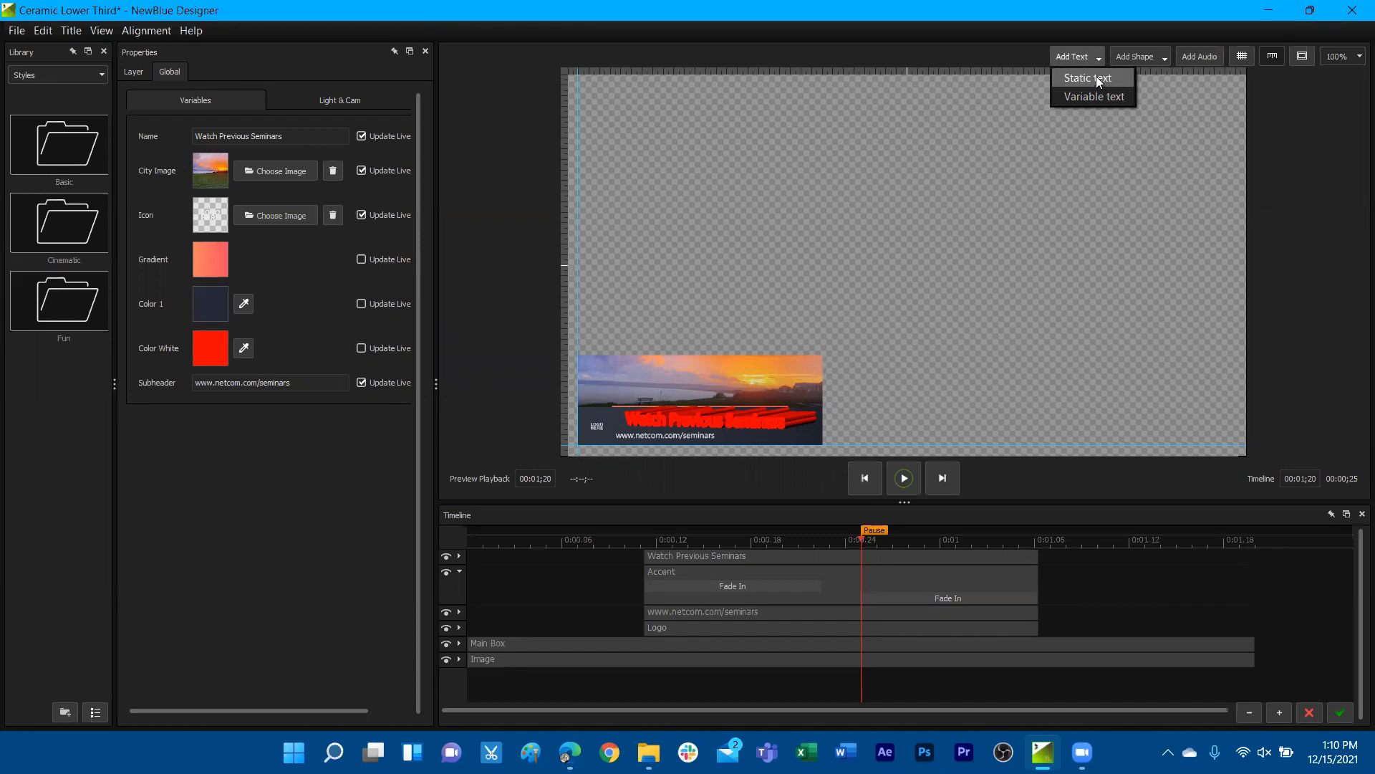
pyautogui.click(1096, 76)
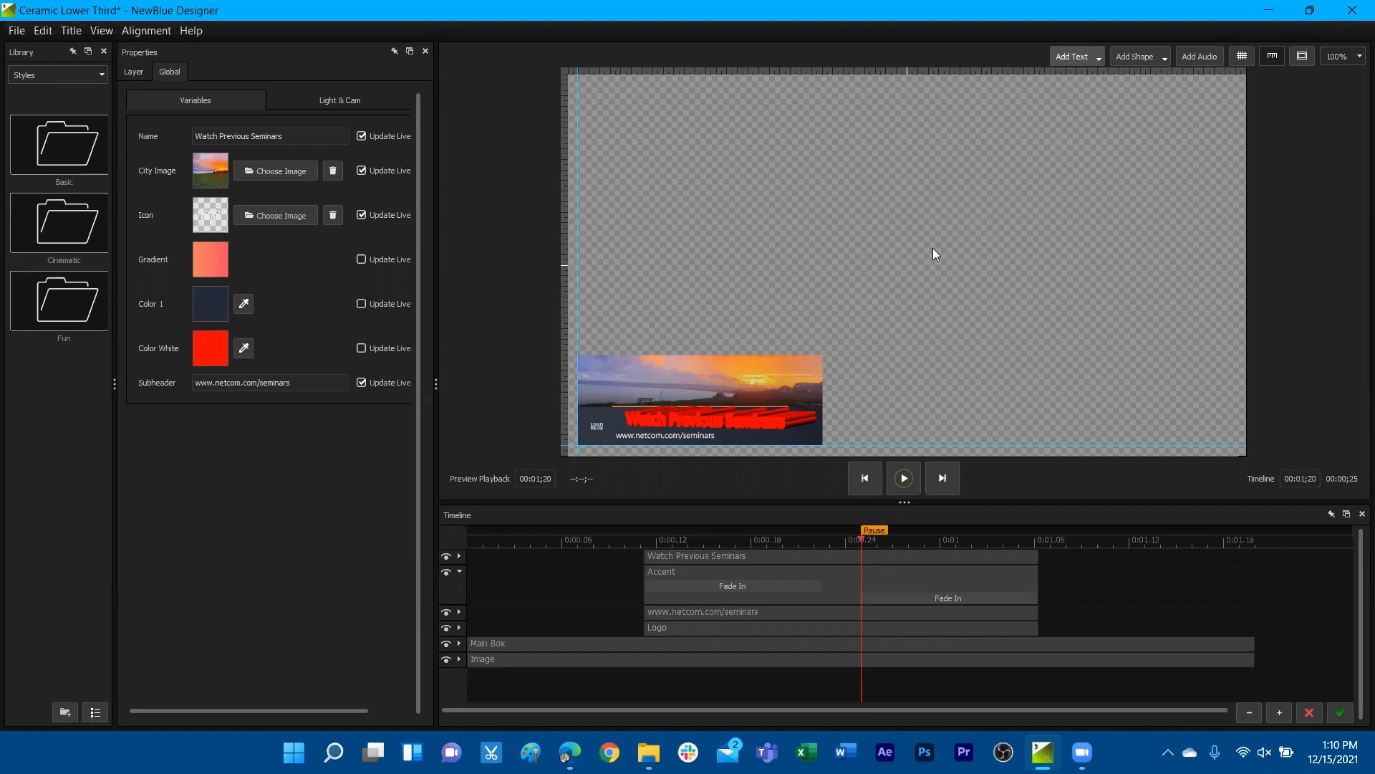
pyautogui.moveTo(836, 272); pyautogui.dragTo(845, 320)
pyautogui.click(175, 70)
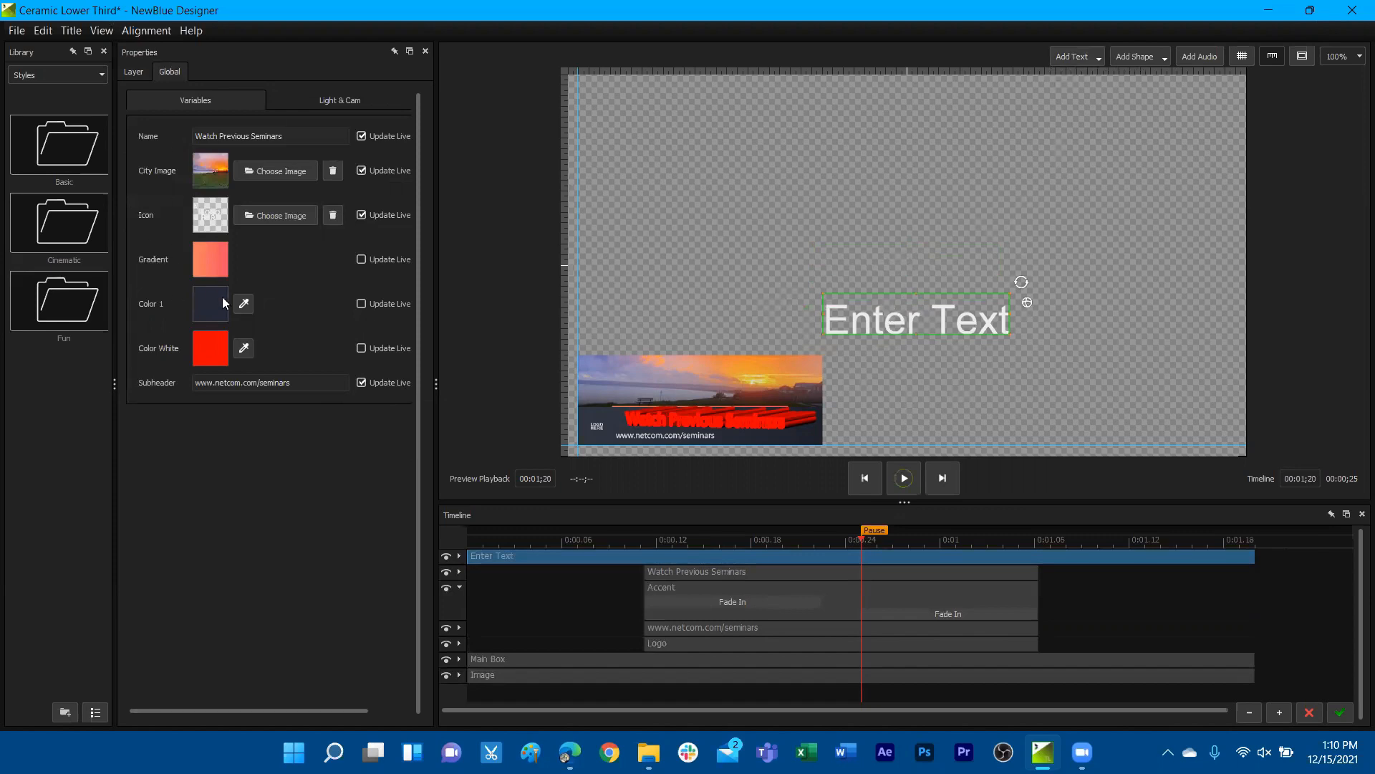
pyautogui.click(132, 70)
pyautogui.click(229, 100)
pyautogui.scroll(-2, 242, 603)
pyautogui.scroll(-1, 244, 602)
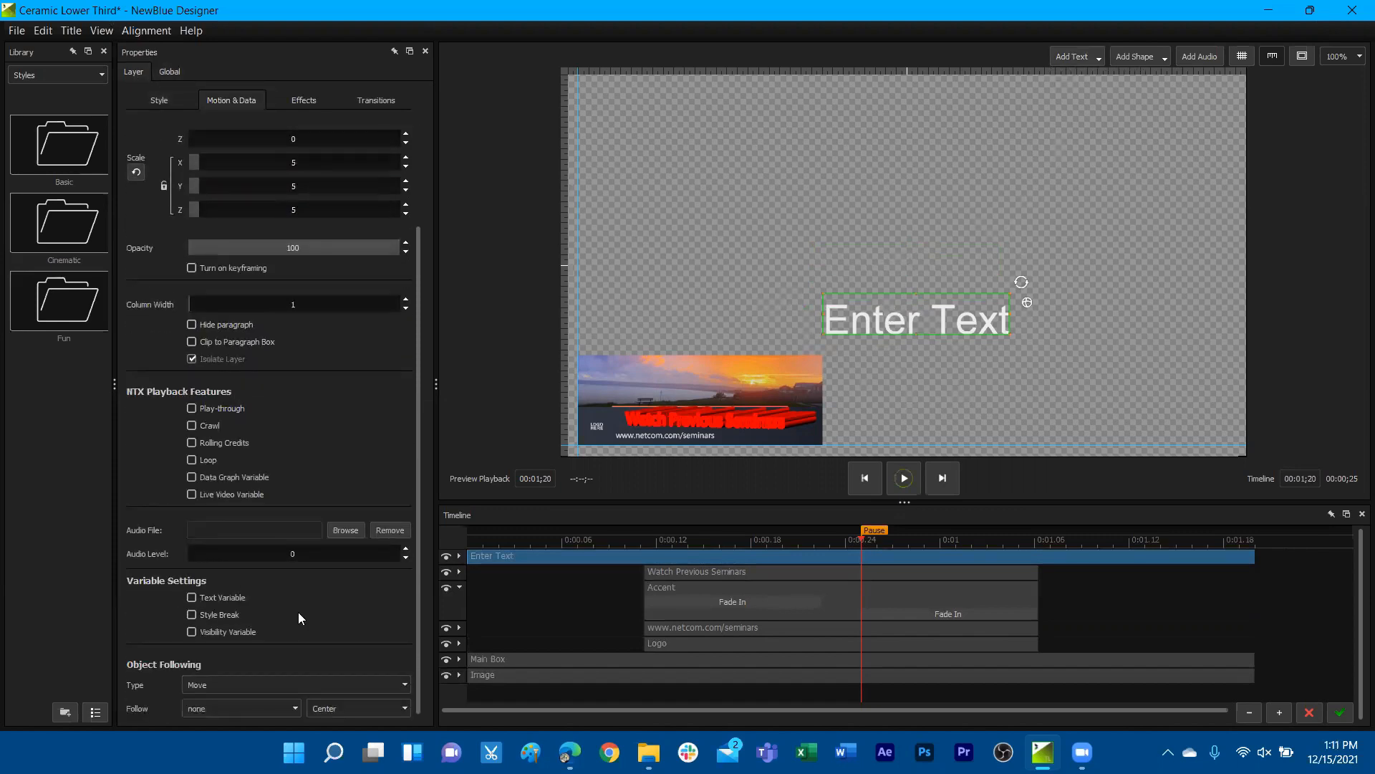
# Add a variable text layer above the static text and link it to the variable Name
pyautogui.click(1079, 57)
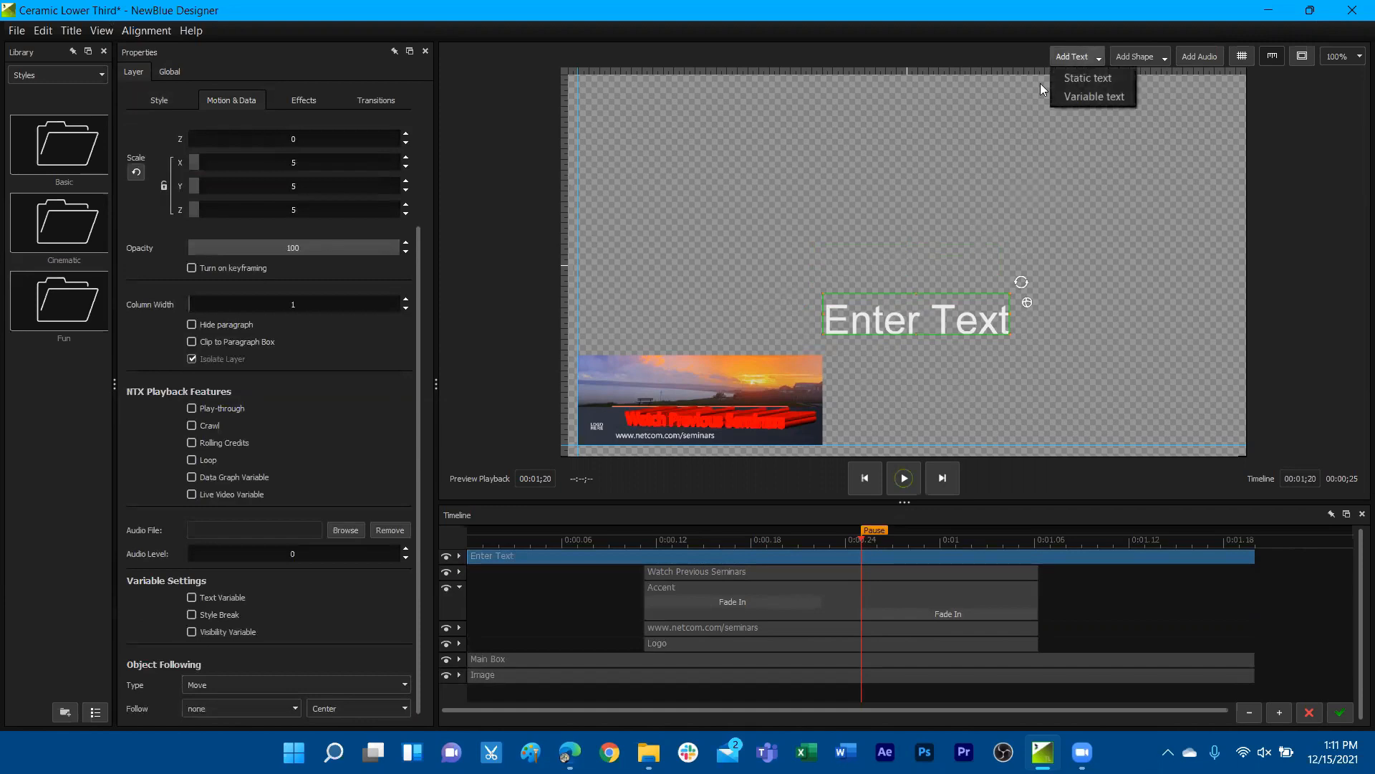
pyautogui.click(1079, 96)
pyautogui.moveTo(920, 266); pyautogui.dragTo(934, 244)
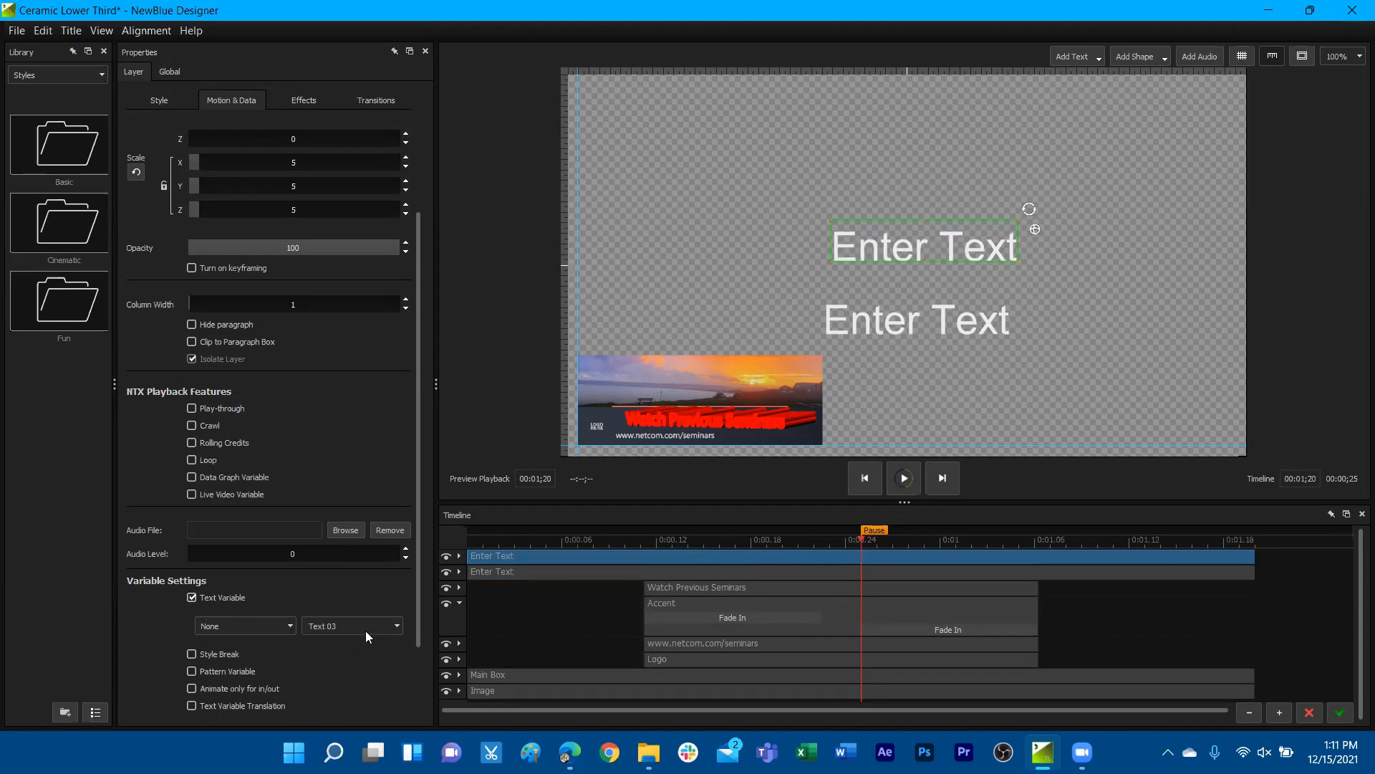
pyautogui.moveTo(346, 626); pyautogui.dragTo(313, 627)
pyautogui.press('BackSpace')
pyautogui.write('Name')
# Replace the Name variable's text with a person's first name to update both linked text layers
pyautogui.click(182, 72)
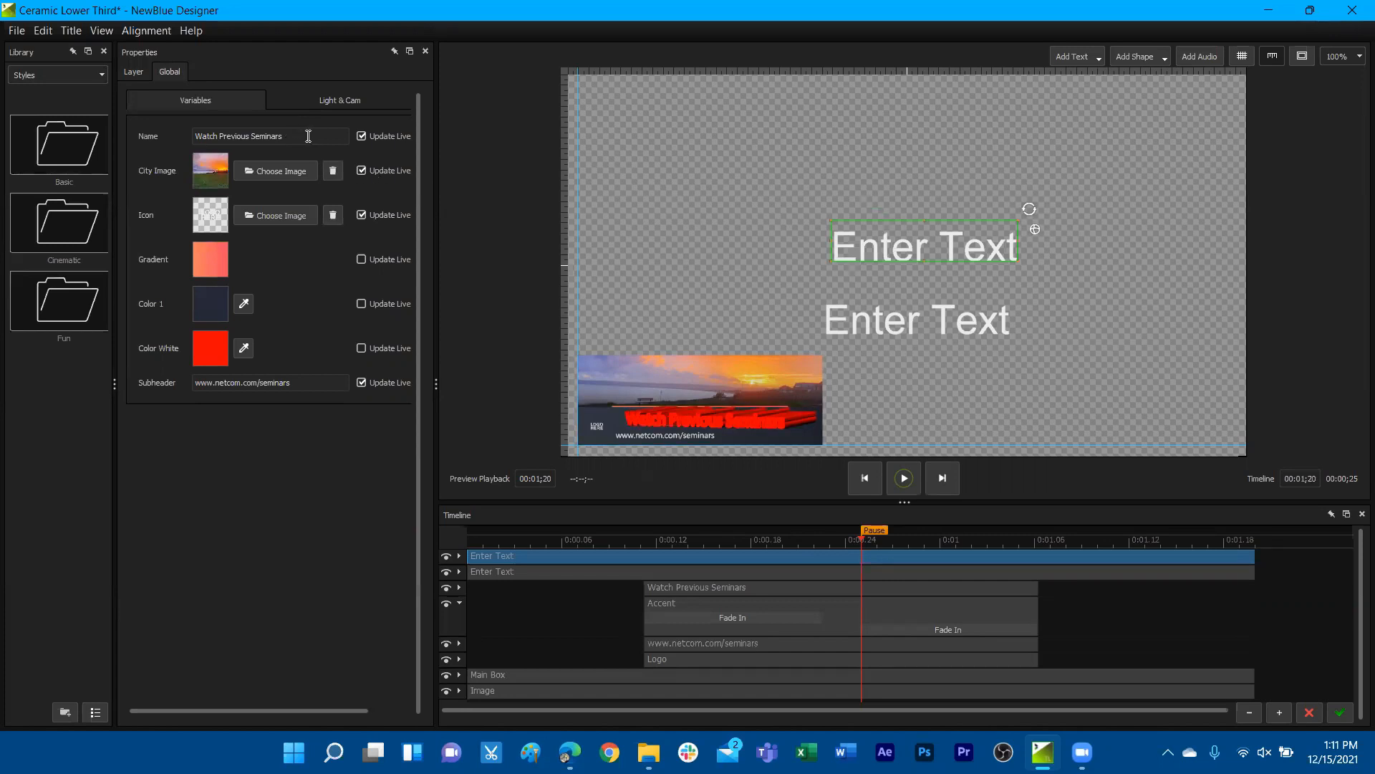
pyautogui.moveTo(309, 136); pyautogui.dragTo(148, 134)
pyautogui.press('BackSpace')
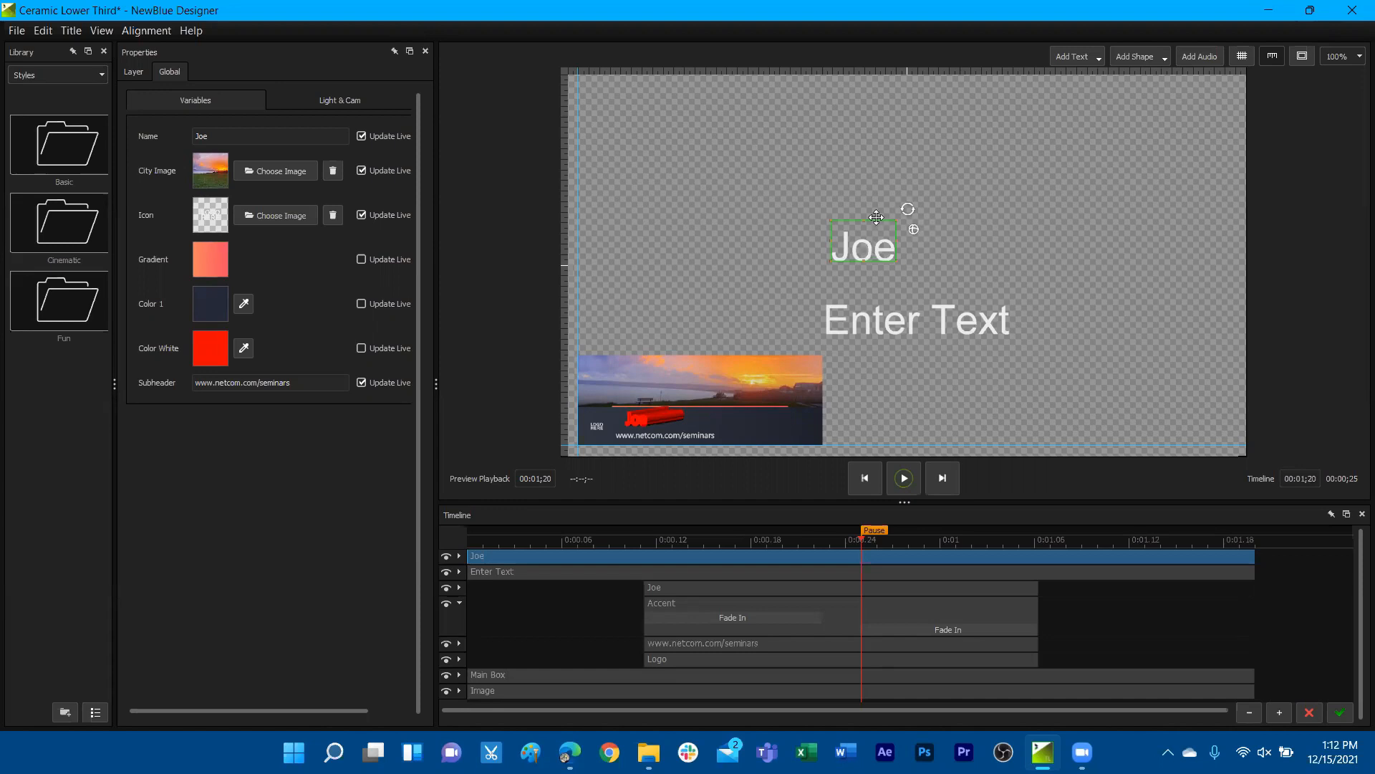
# Draw an ellipse on the canvas and move it beside the new text layers
pyautogui.click(1139, 55)
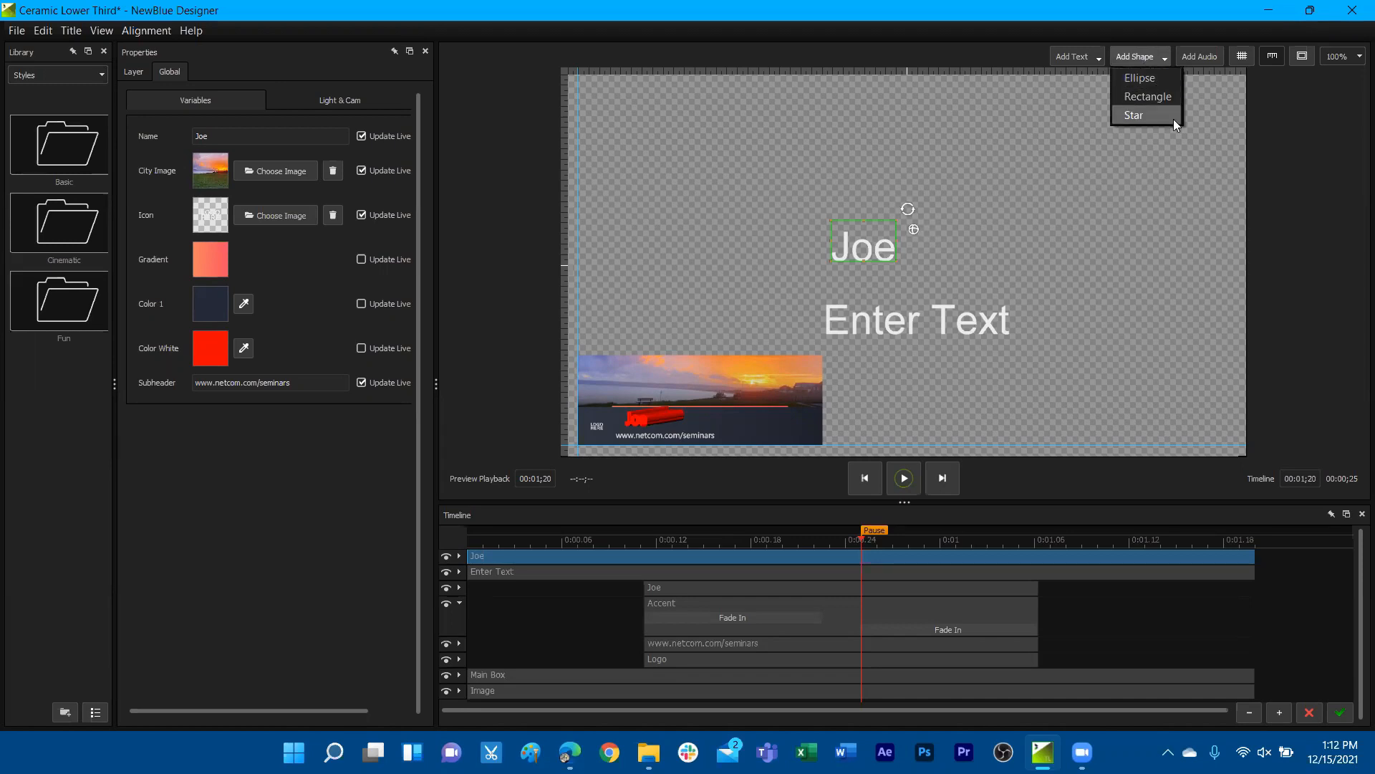
pyautogui.click(1146, 78)
pyautogui.moveTo(947, 224); pyautogui.dragTo(1062, 109)
pyautogui.moveTo(978, 203); pyautogui.dragTo(1097, 217)
pyautogui.moveTo(1090, 168); pyautogui.dragTo(955, 248)
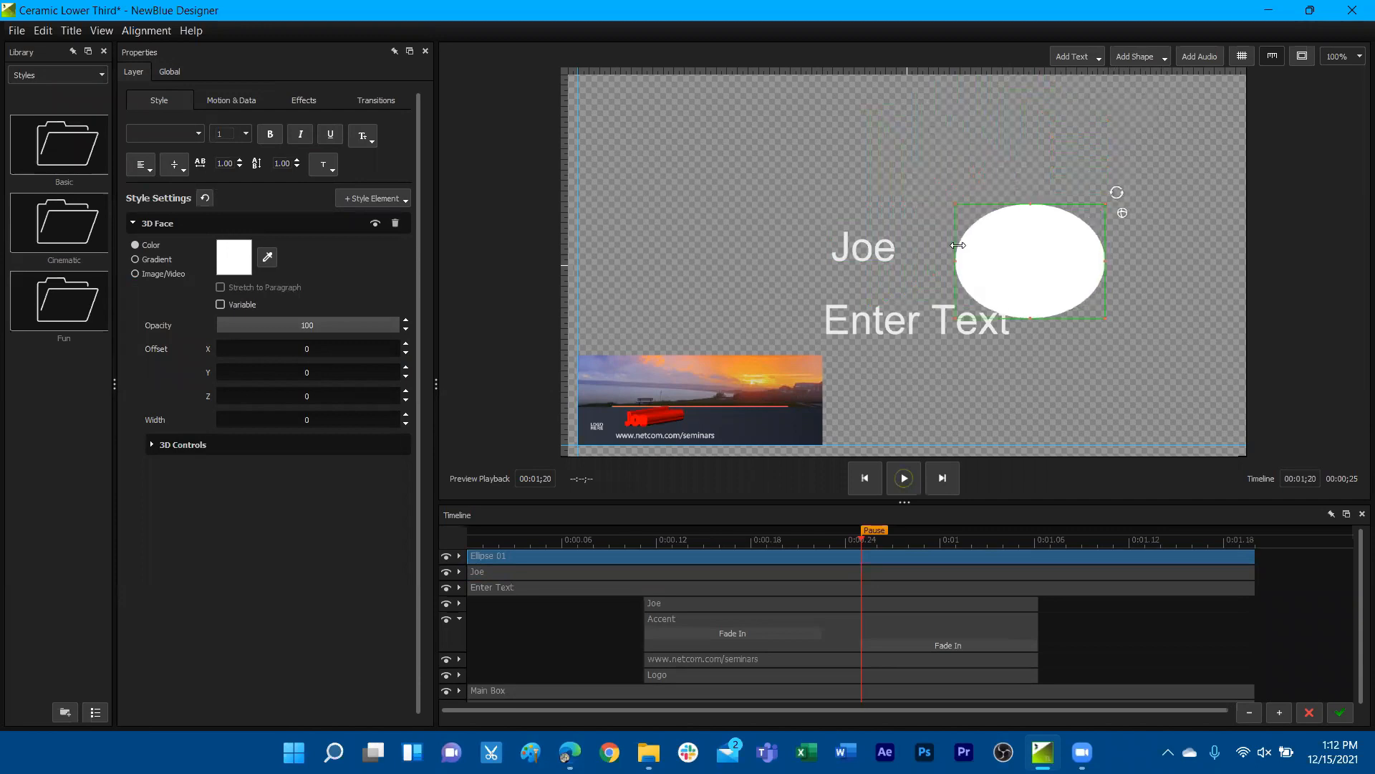
pyautogui.click(846, 132)
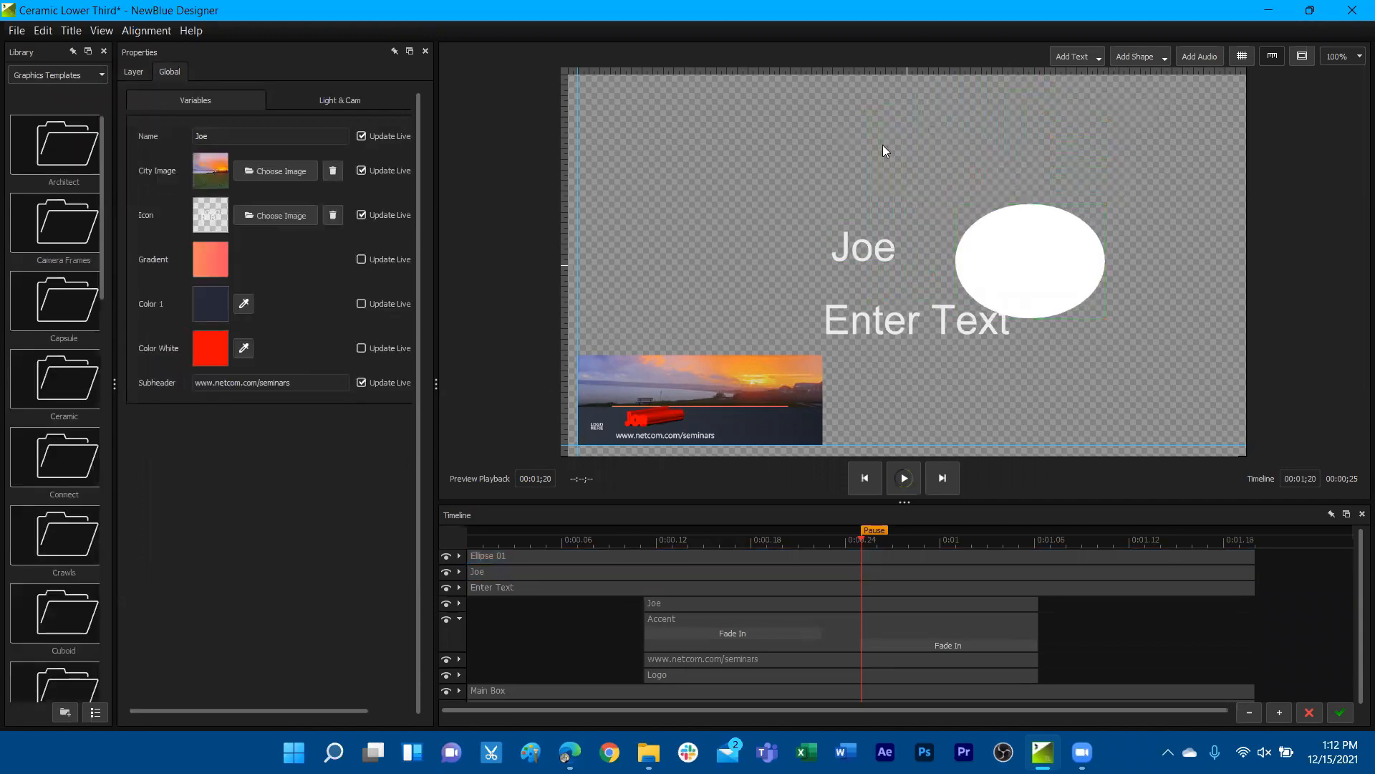
# Review the file types that can be imported into the design
pyautogui.click(15, 31)
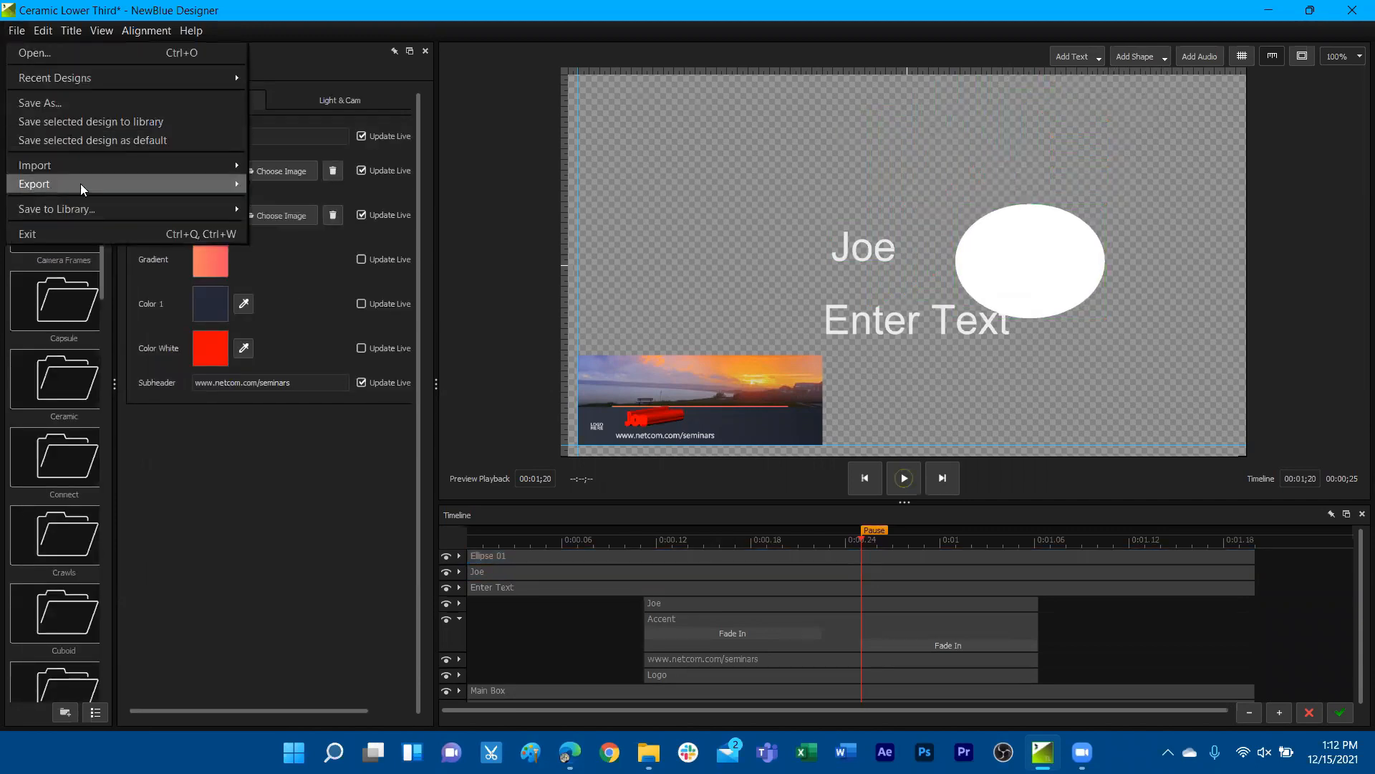
pyautogui.moveTo(83, 170)
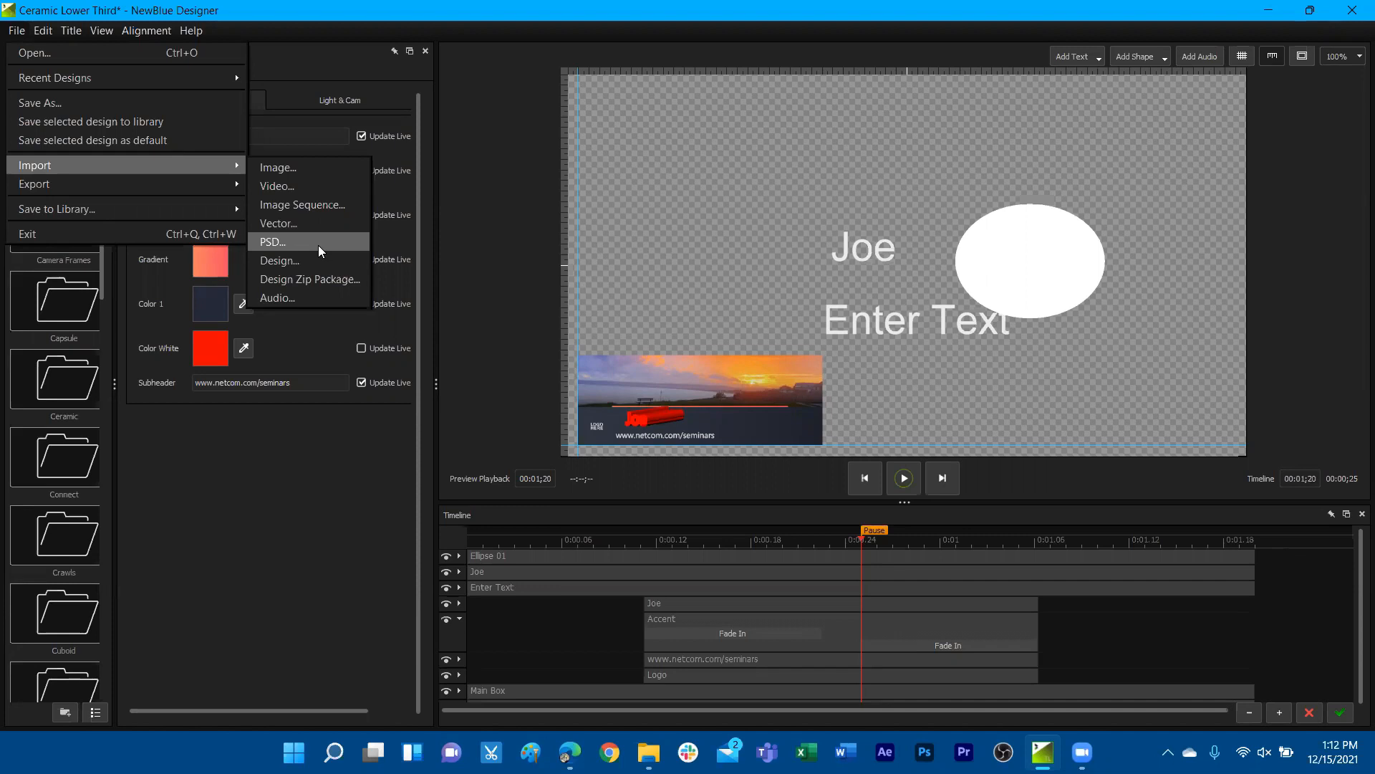
pyautogui.click(892, 541)
# Select the Accent layer's first Fade In transition and scrub the timeline to 00:01;06 to preview its animation
pyautogui.moveTo(878, 541); pyautogui.dragTo(866, 543)
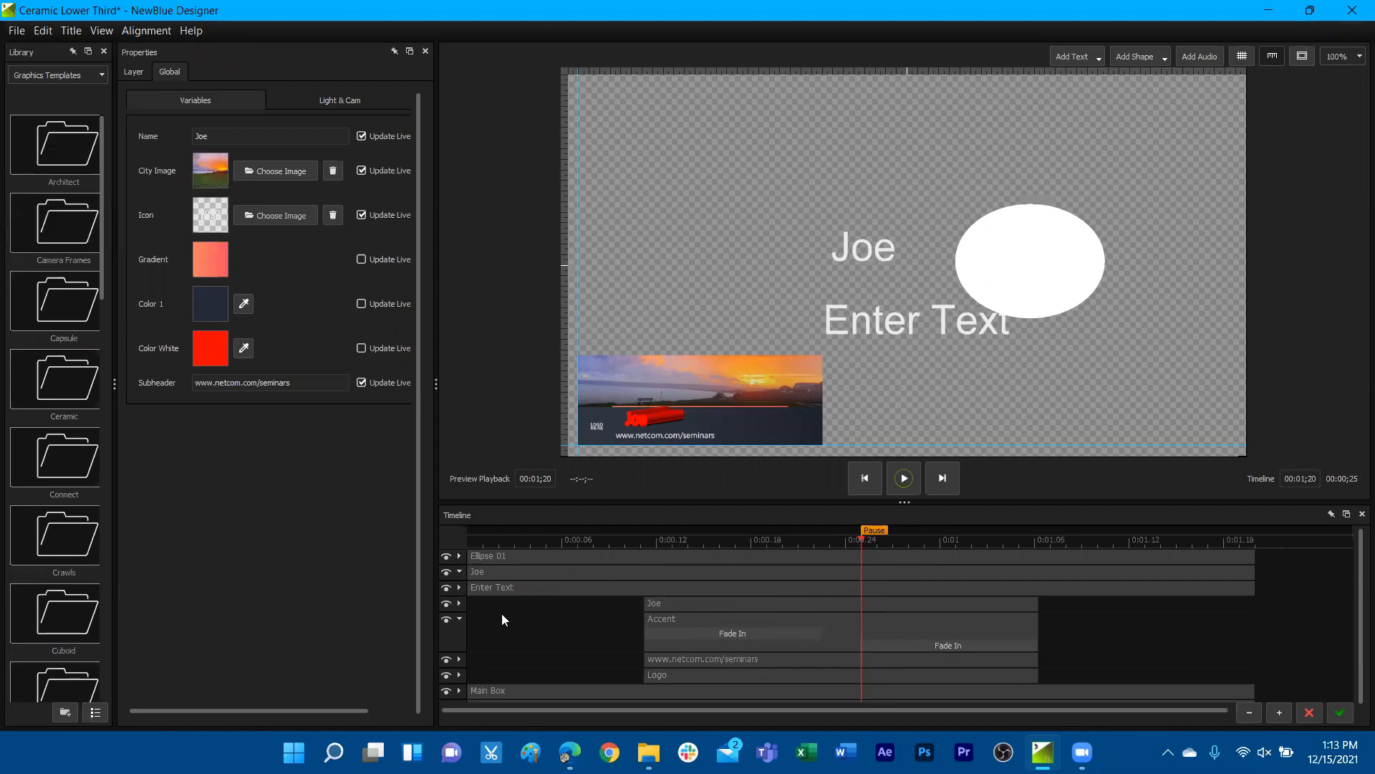
pyautogui.scroll(-1, 511, 611)
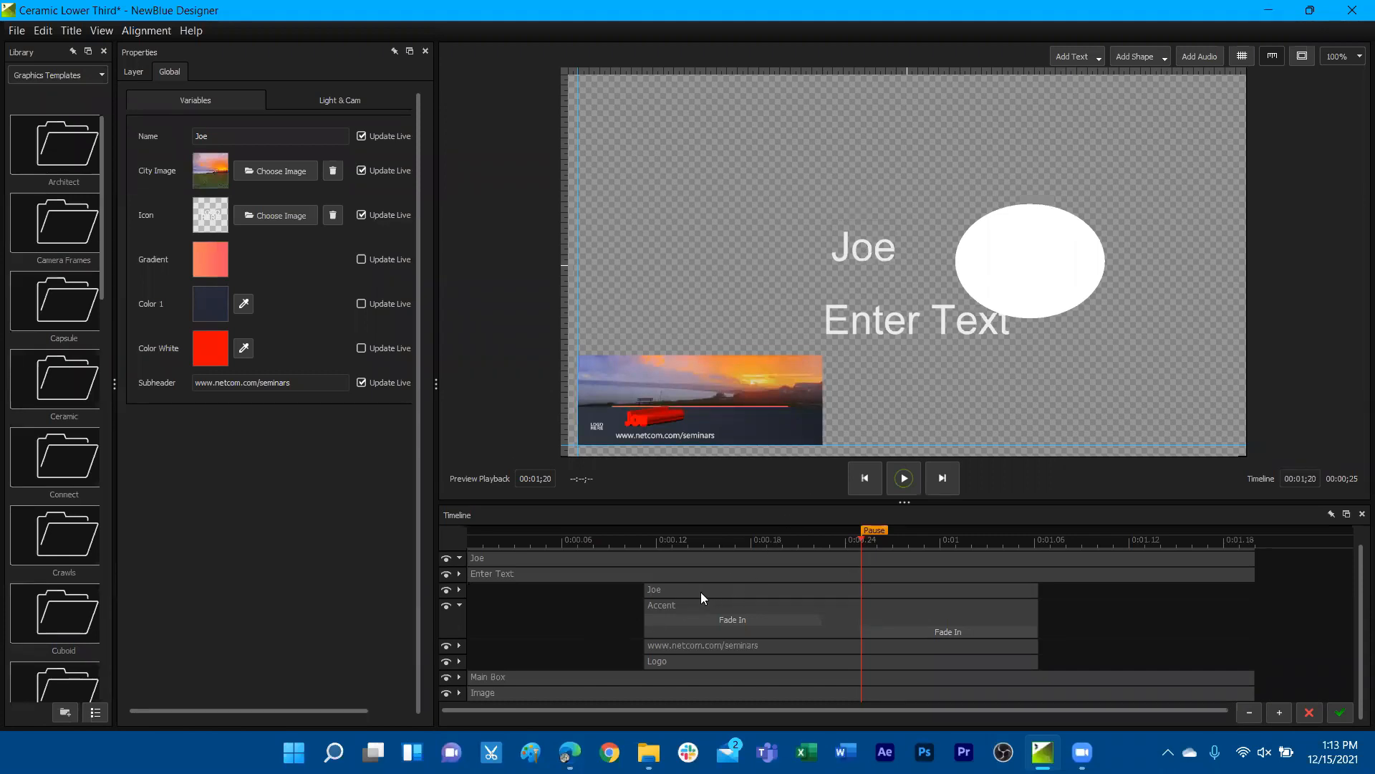
pyautogui.click(459, 606)
pyautogui.click(460, 619)
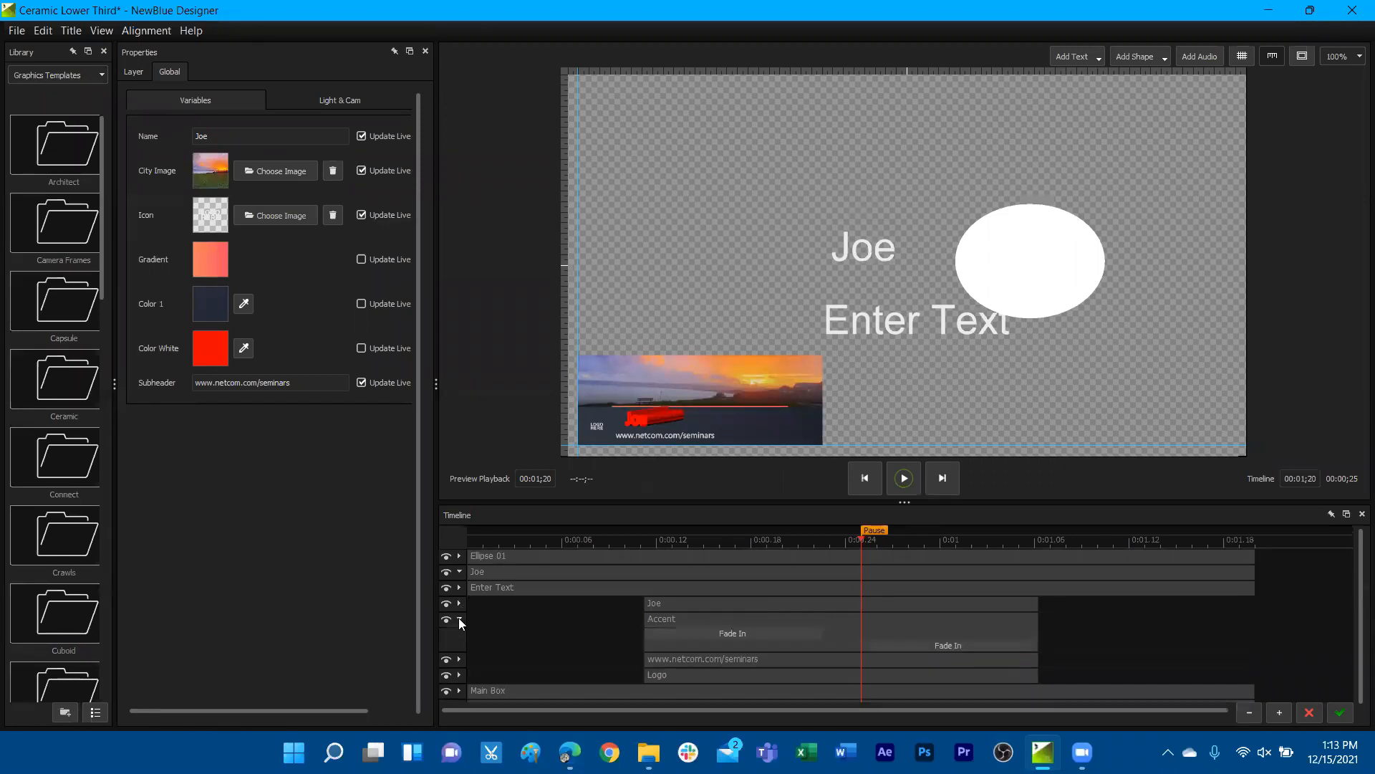
pyautogui.click(745, 629)
pyautogui.moveTo(638, 543); pyautogui.dragTo(1045, 548)
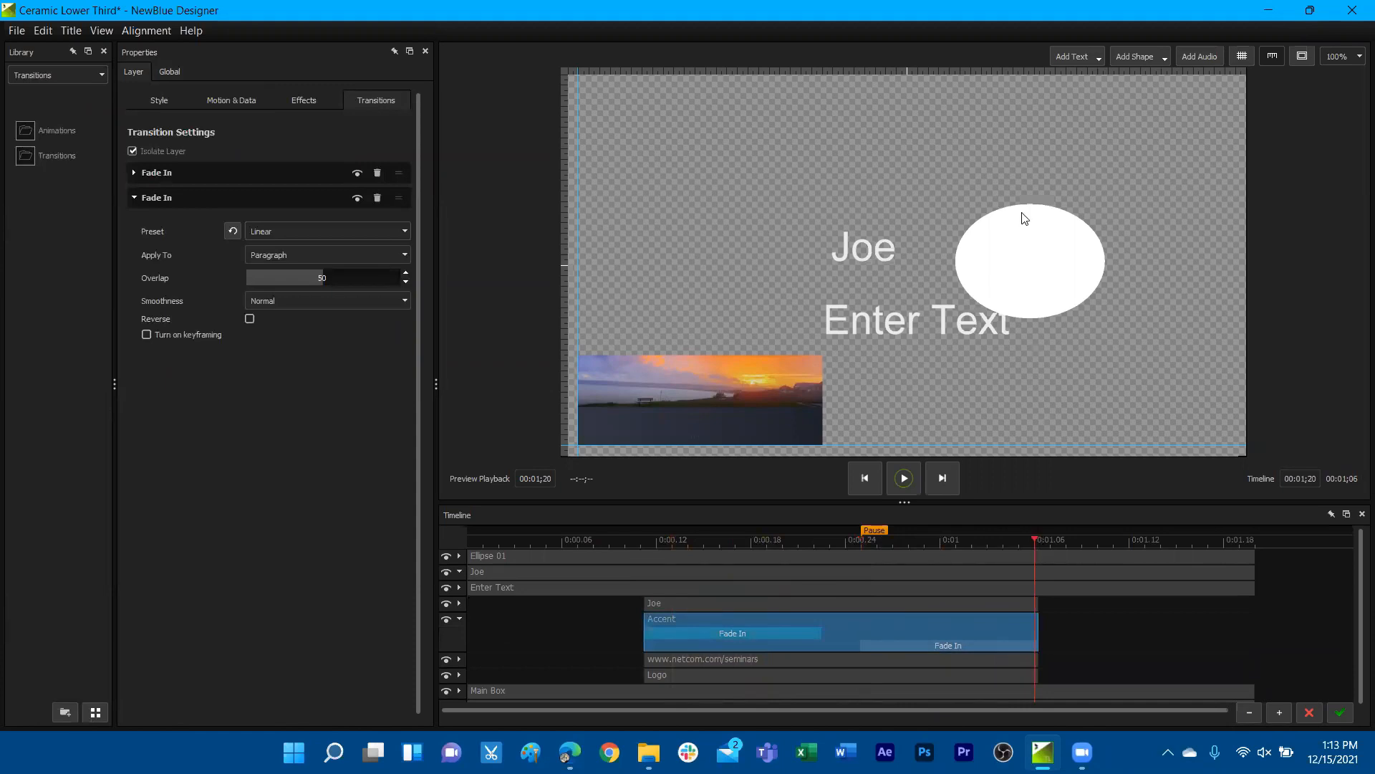
# Move the ellipse up so it clears the Enter Text layer, and deselect it
pyautogui.click(1060, 239)
pyautogui.moveTo(1053, 239); pyautogui.dragTo(1076, 191)
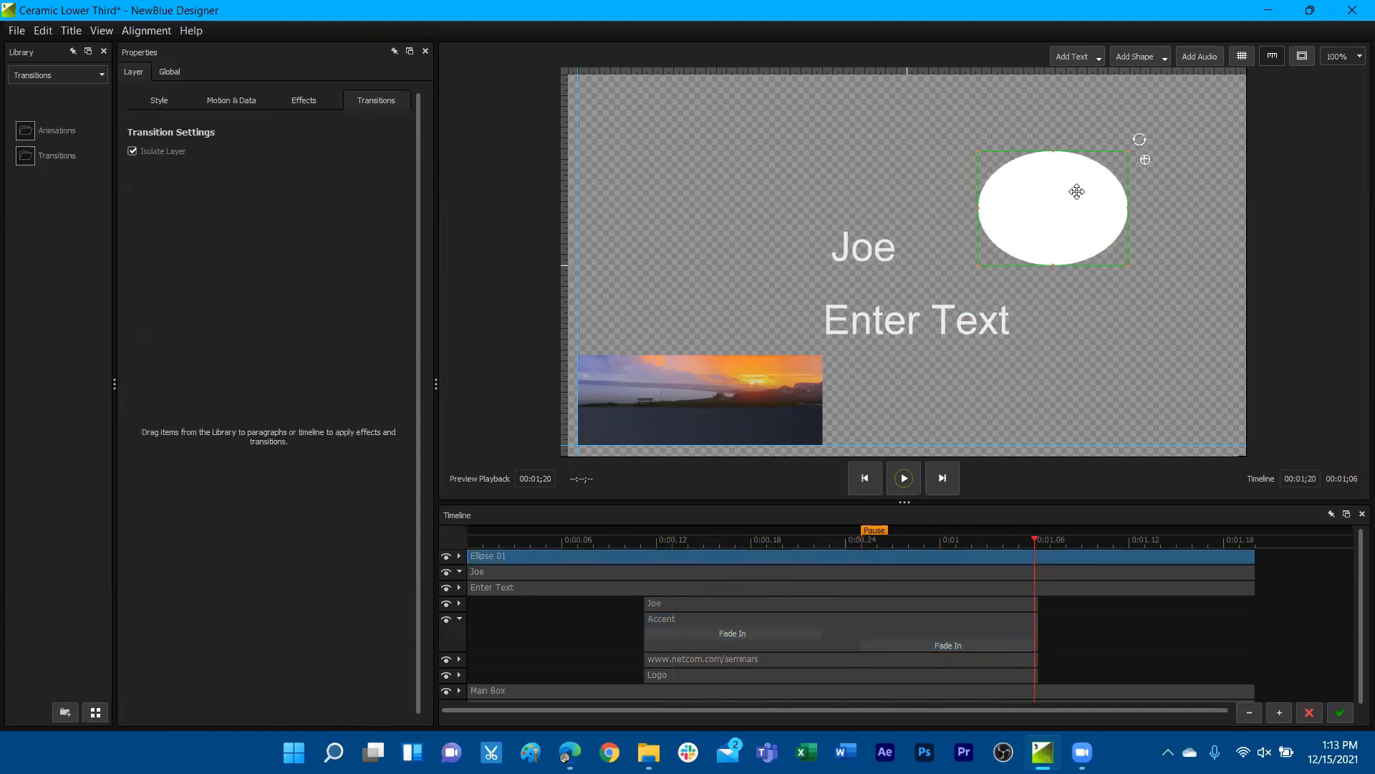
pyautogui.click(915, 206)
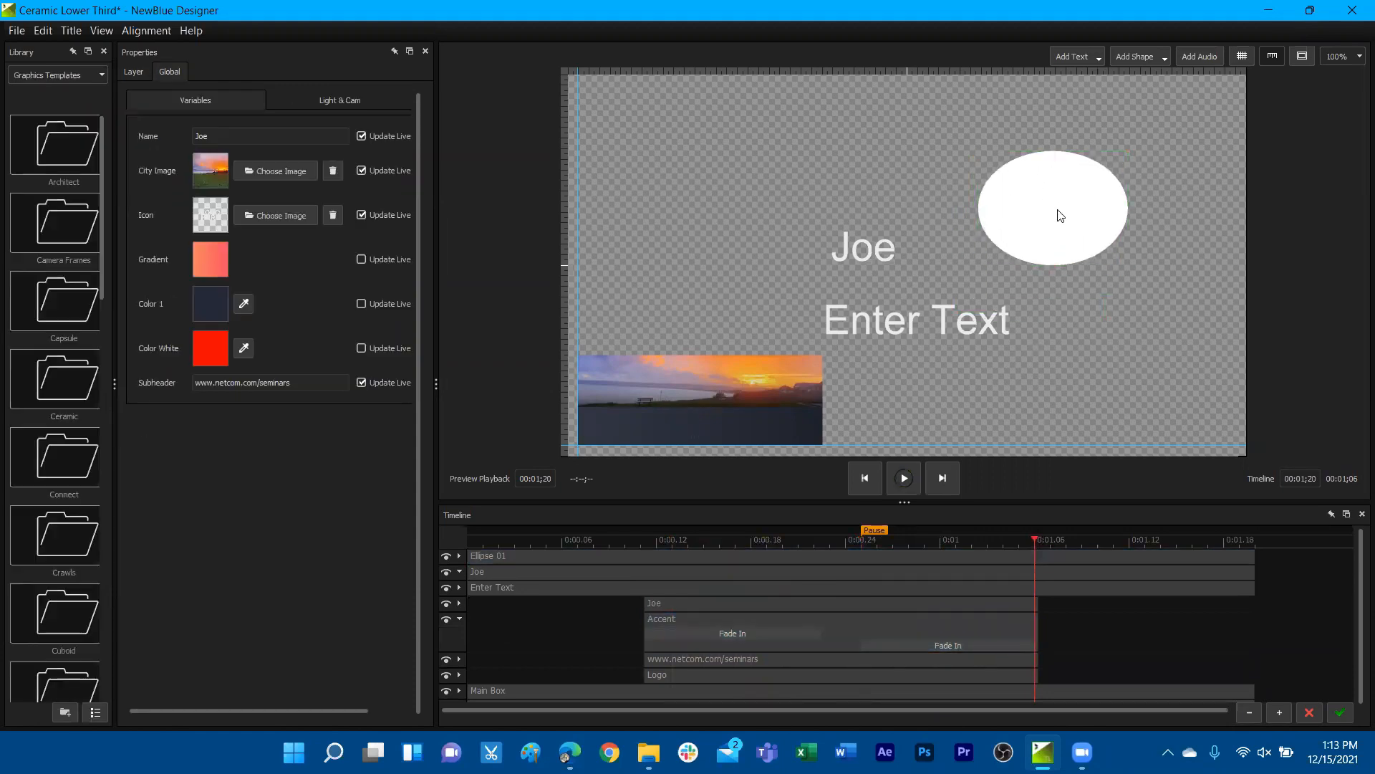
# Browse the Infinity animation presets with the ellipse selected and preview them on the shape
pyautogui.click(754, 207)
pyautogui.click(377, 100)
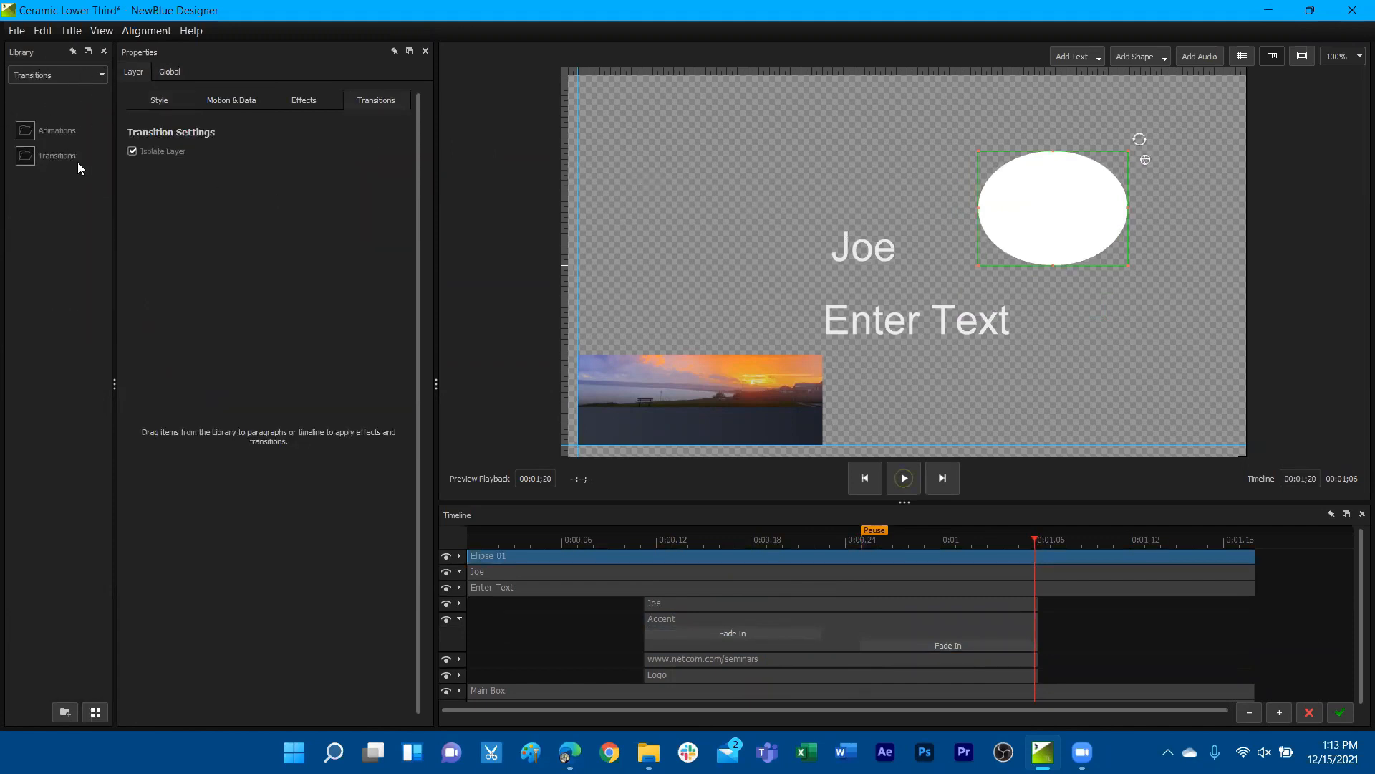
pyautogui.doubleClick(29, 134)
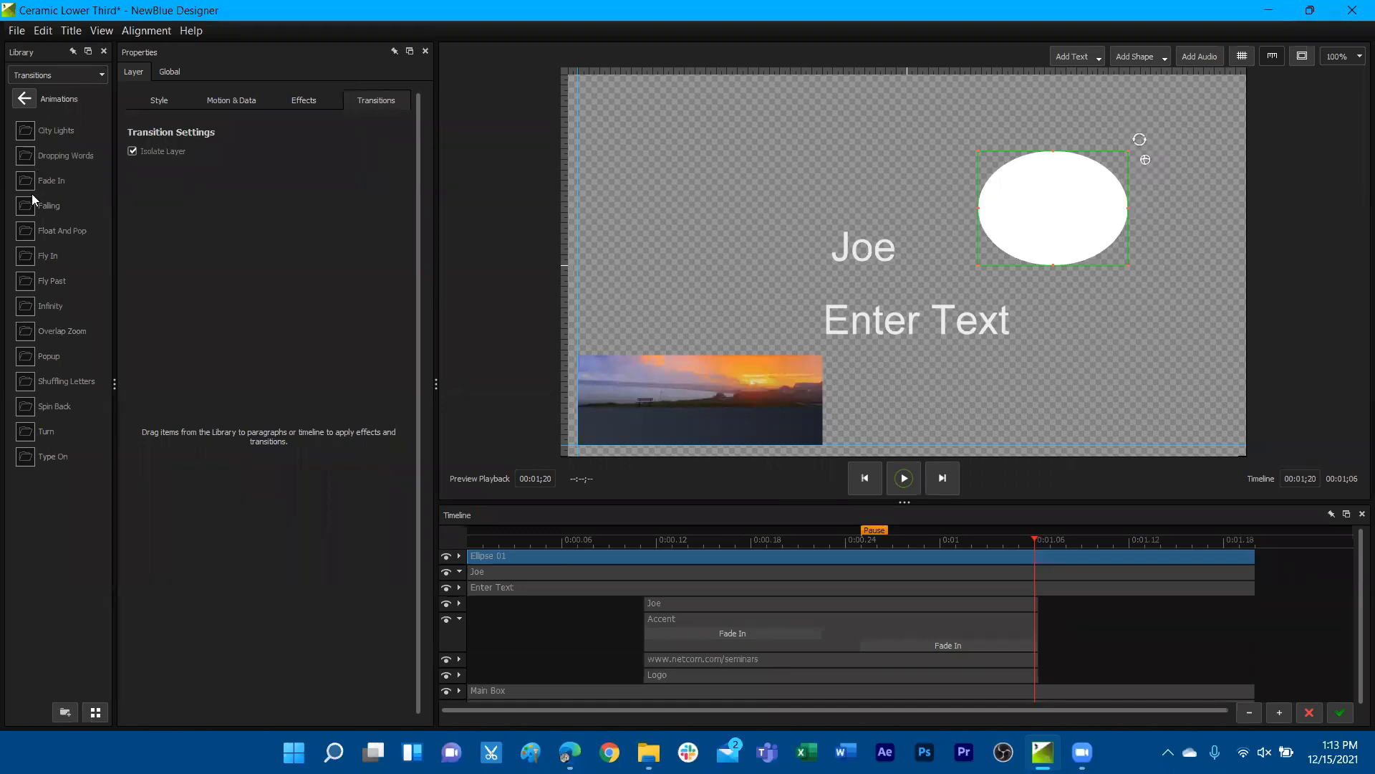
pyautogui.doubleClick(29, 305)
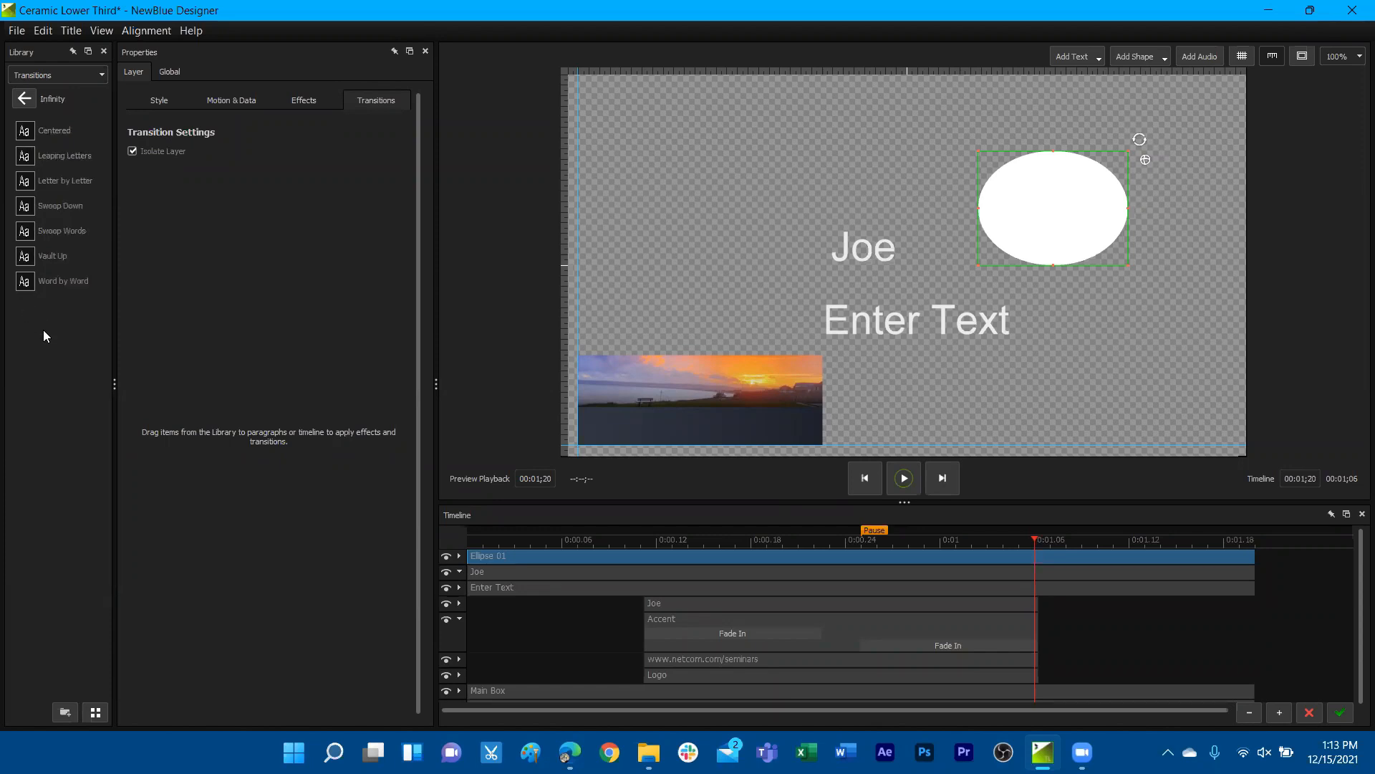
pyautogui.moveTo(65, 130)
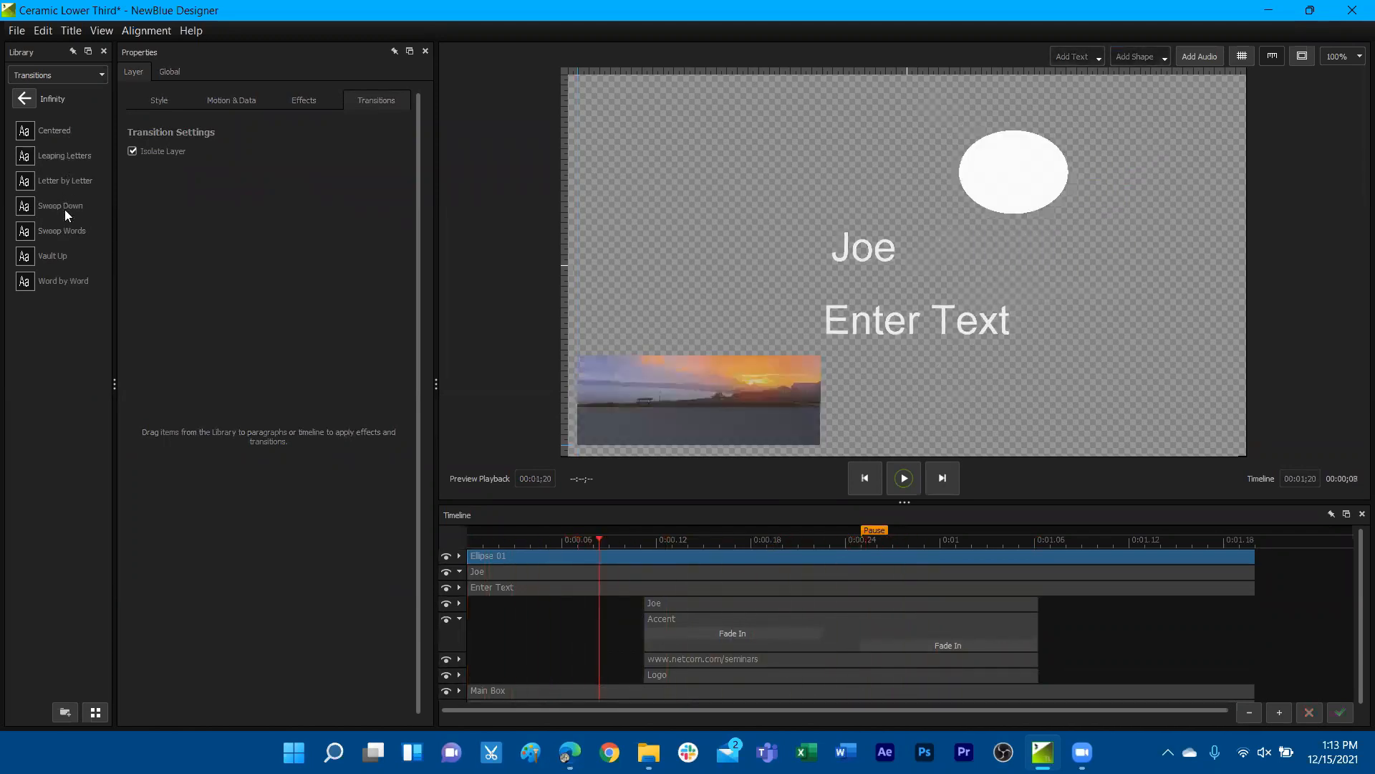
# Apply the Infinity Leaping Letters animation to the start of the text layer above Enter Text
pyautogui.click(856, 265)
pyautogui.click(871, 243)
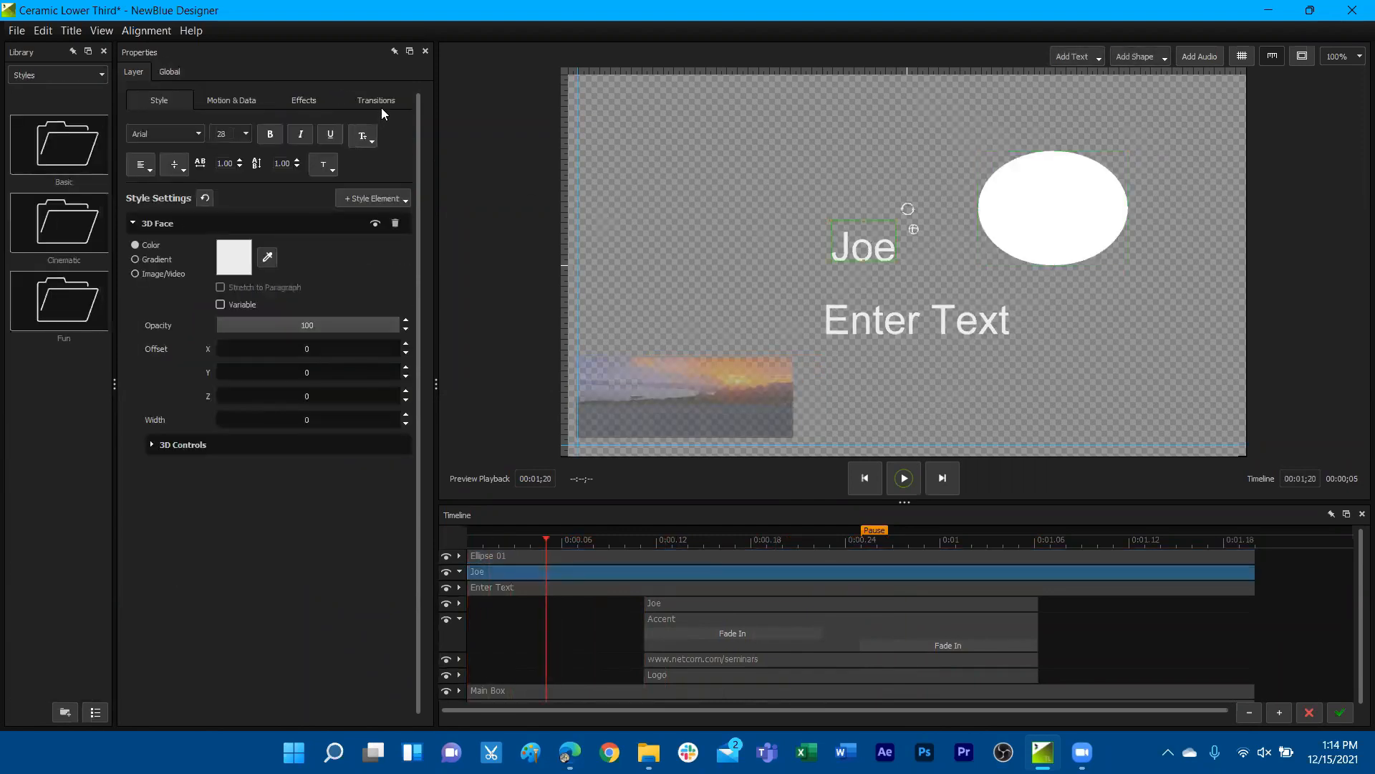
pyautogui.click(378, 101)
pyautogui.click(57, 129)
pyautogui.click(53, 306)
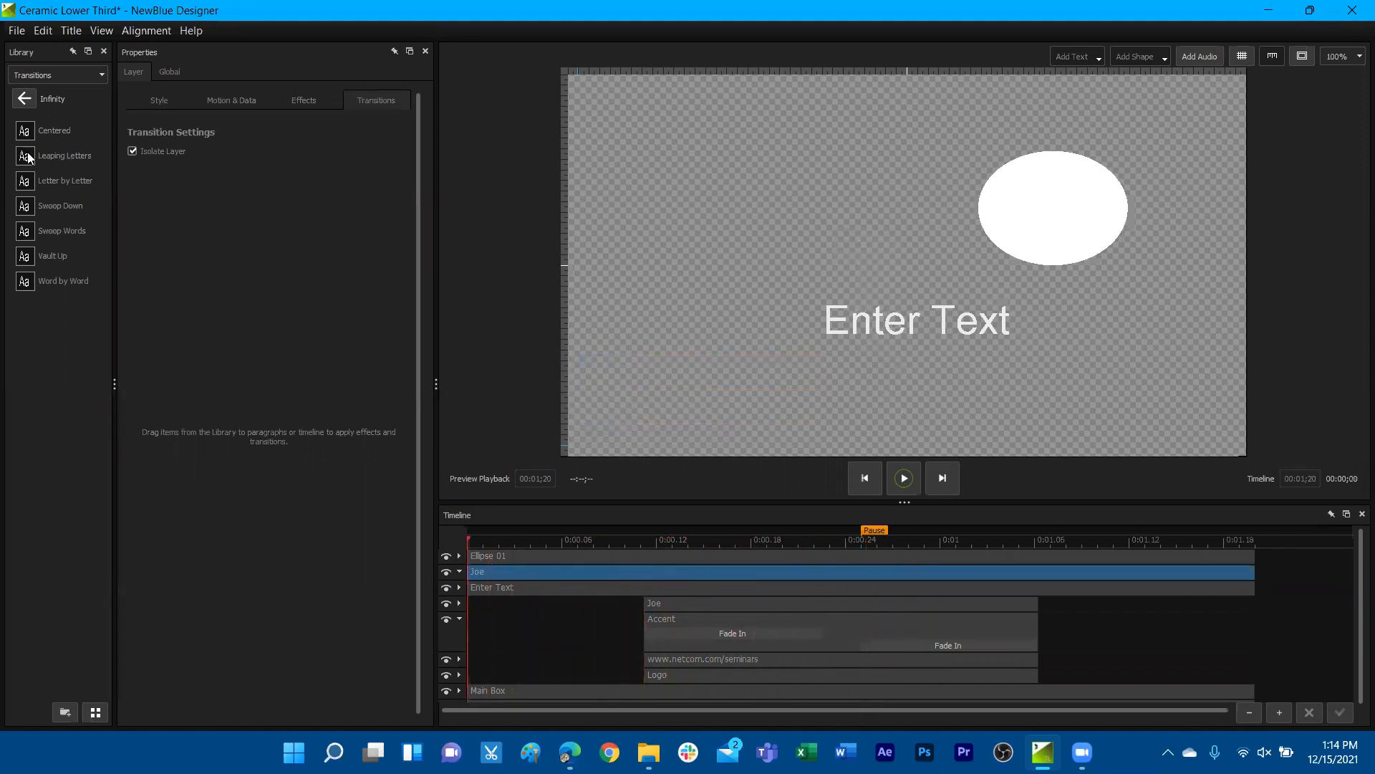
pyautogui.moveTo(31, 157); pyautogui.dragTo(527, 577)
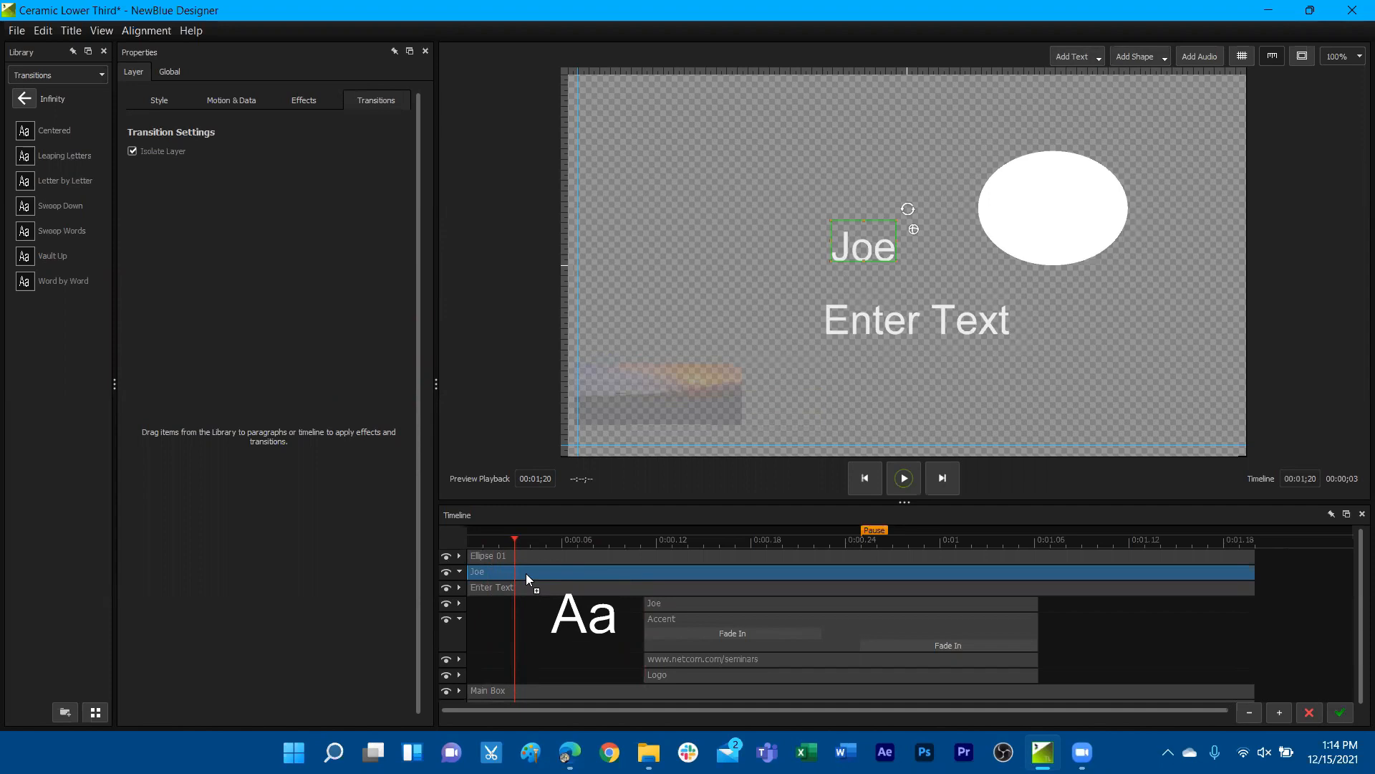
pyautogui.moveTo(526, 573)
pyautogui.mouseDown()
pyautogui.moveTo(828, 566)
pyautogui.moveTo(1233, 615)
pyautogui.moveTo(1240, 575)
pyautogui.moveTo(764, 558)
pyautogui.moveTo(510, 573)
pyautogui.mouseUp()
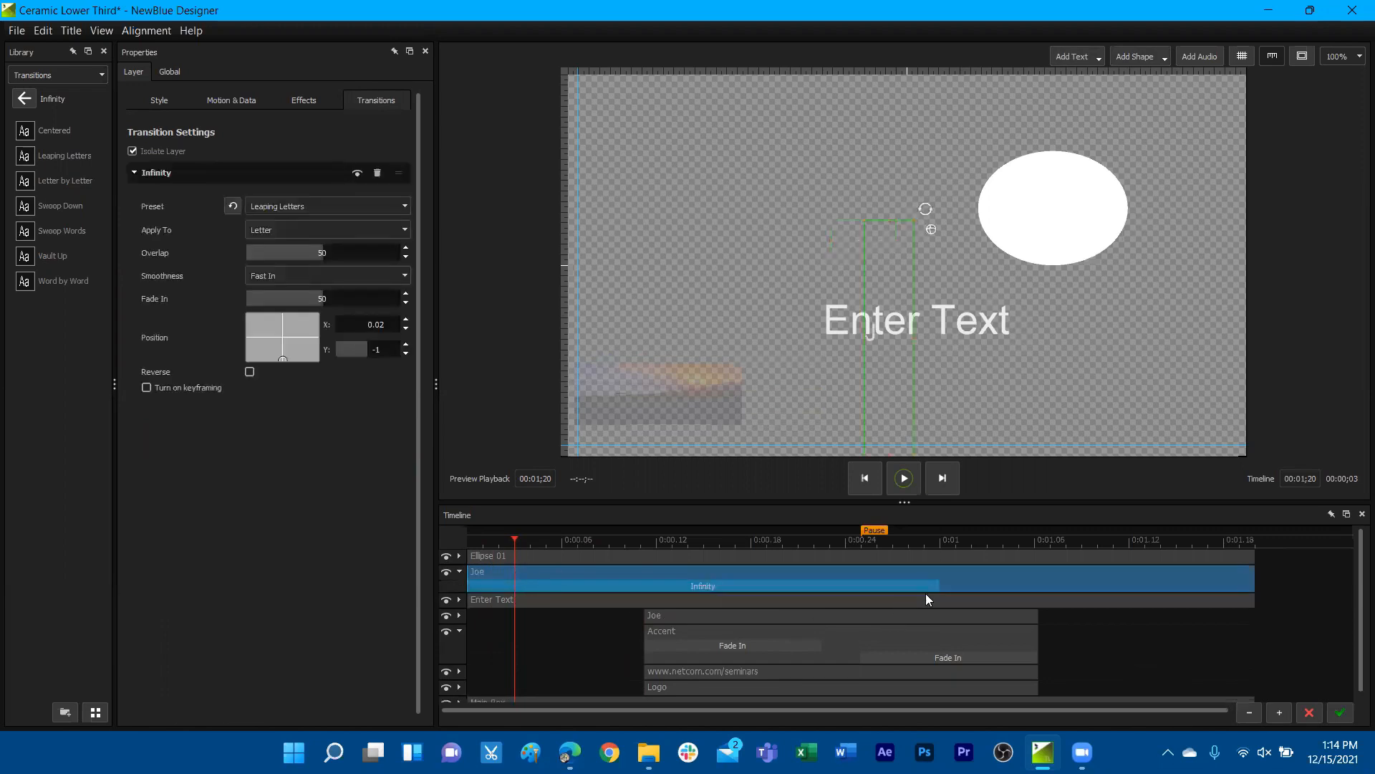
# Shorten the Infinity transition to end at about 00:00;14, and set its position to X 1, Y 1 and its fade-in to 100
pyautogui.moveTo(935, 590); pyautogui.dragTo(692, 591)
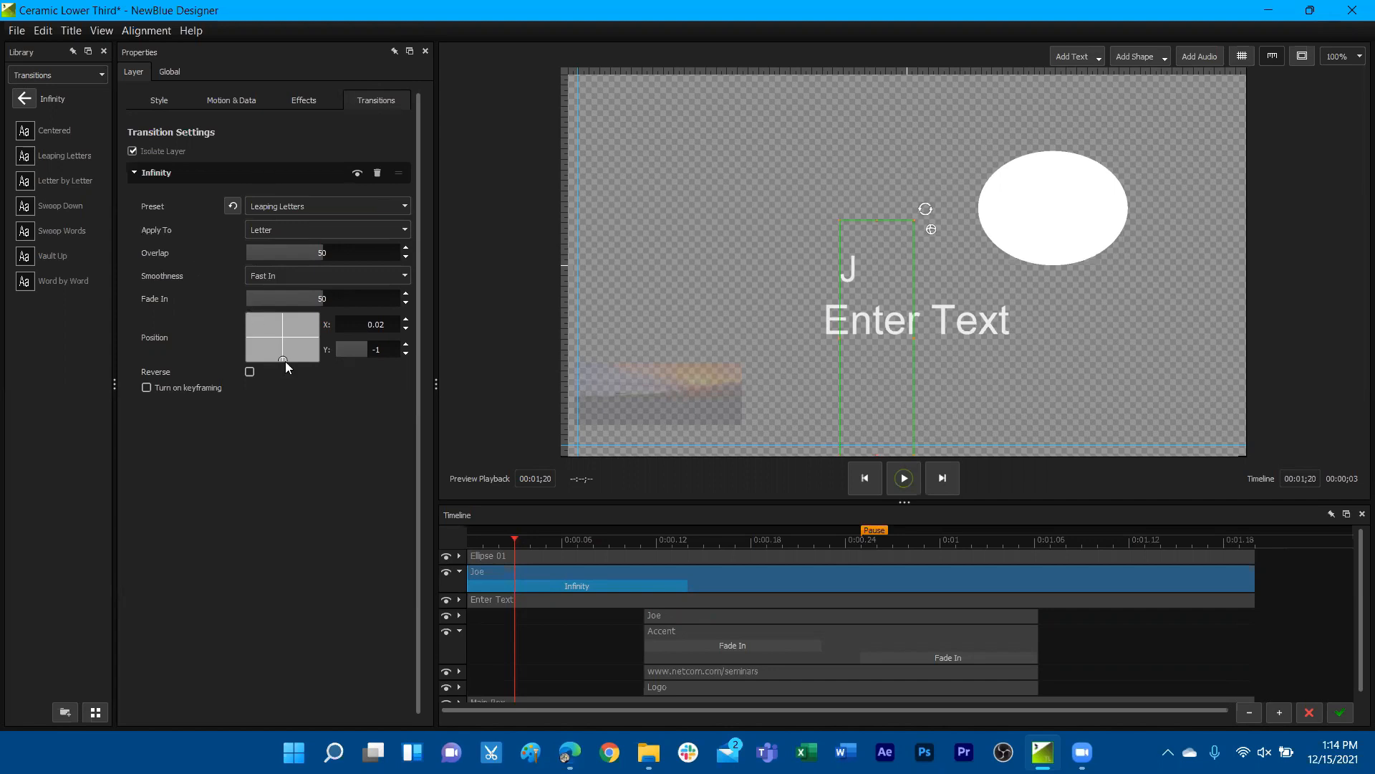
pyautogui.moveTo(279, 358); pyautogui.dragTo(610, 324)
pyautogui.moveTo(318, 311); pyautogui.dragTo(331, 268)
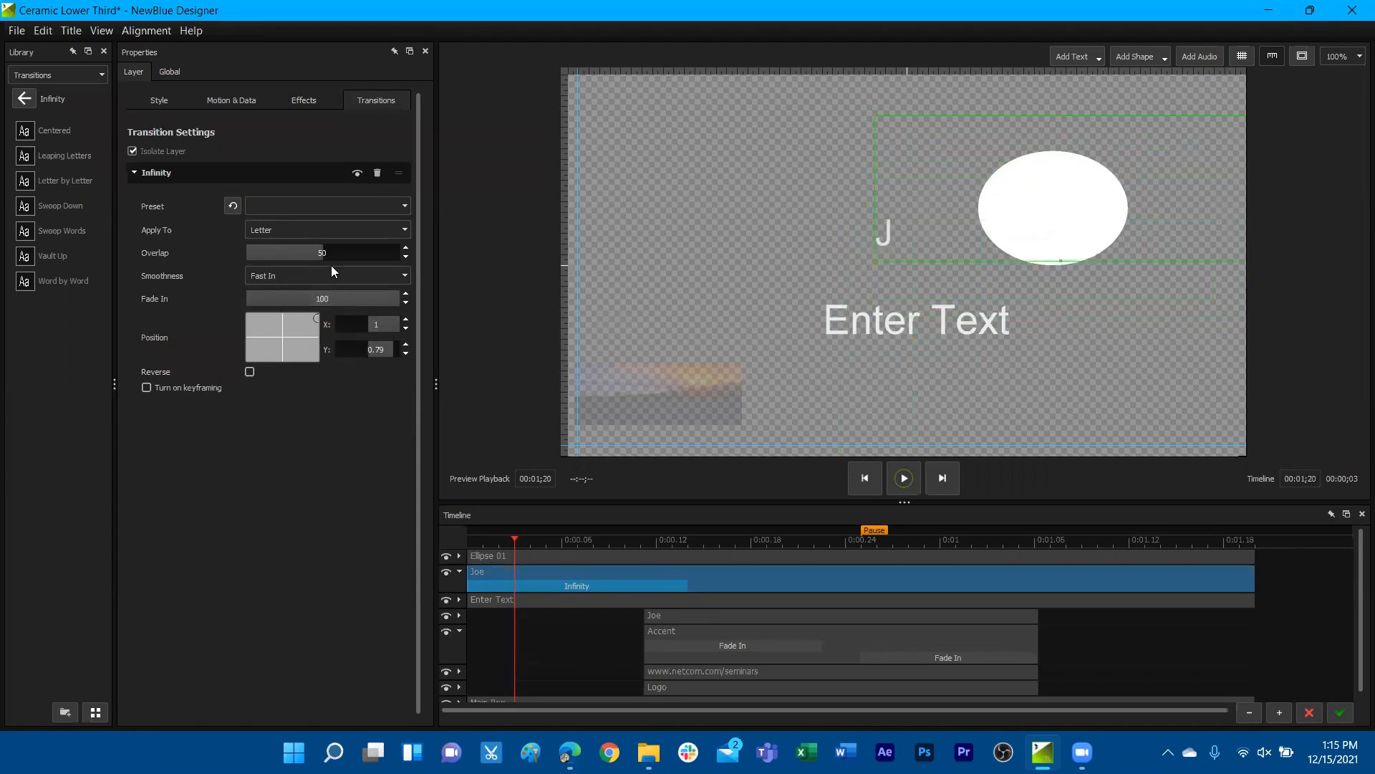
pyautogui.moveTo(510, 539); pyautogui.dragTo(622, 535)
# Apply the Infinity transition to Paragraph and scrub the timeline to 00:00;14 to preview it
pyautogui.click(347, 227)
pyautogui.click(294, 244)
pyautogui.moveTo(474, 545); pyautogui.dragTo(689, 546)
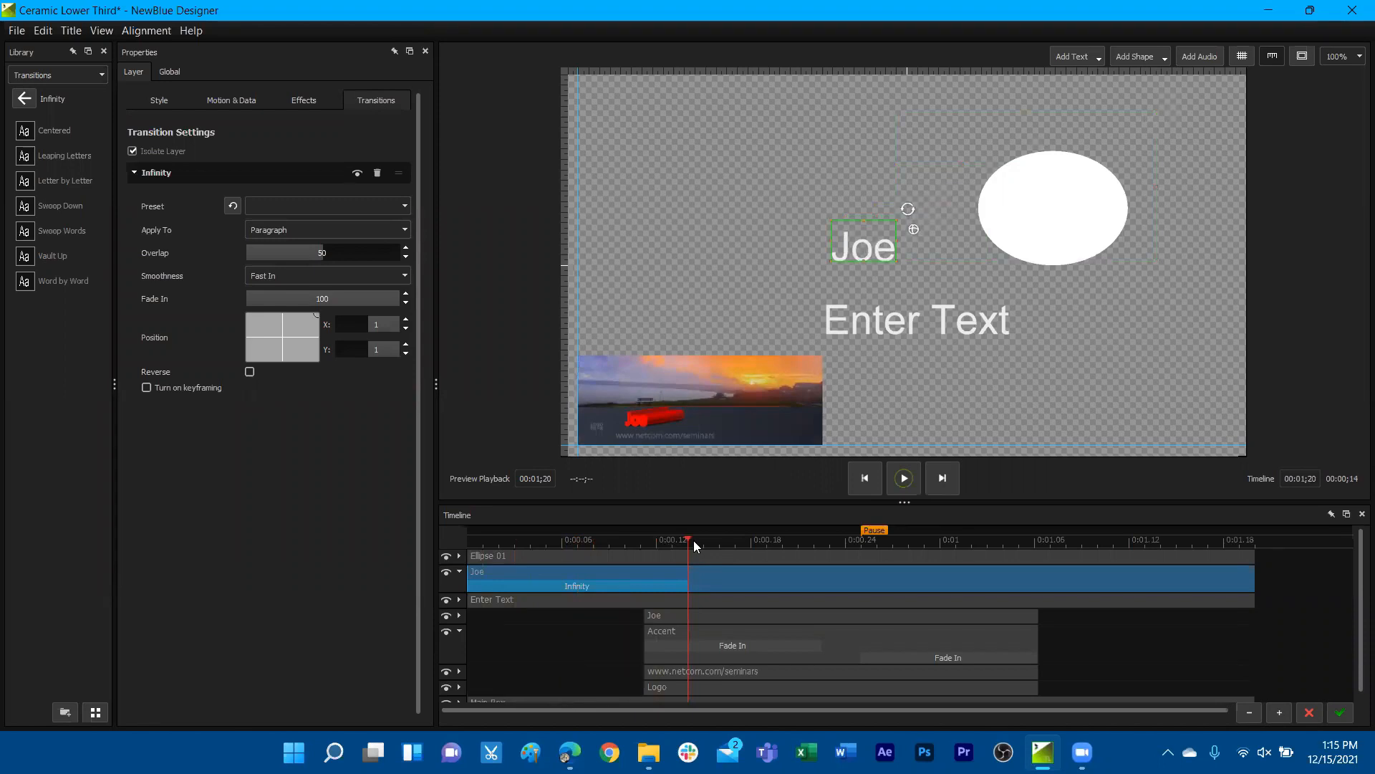